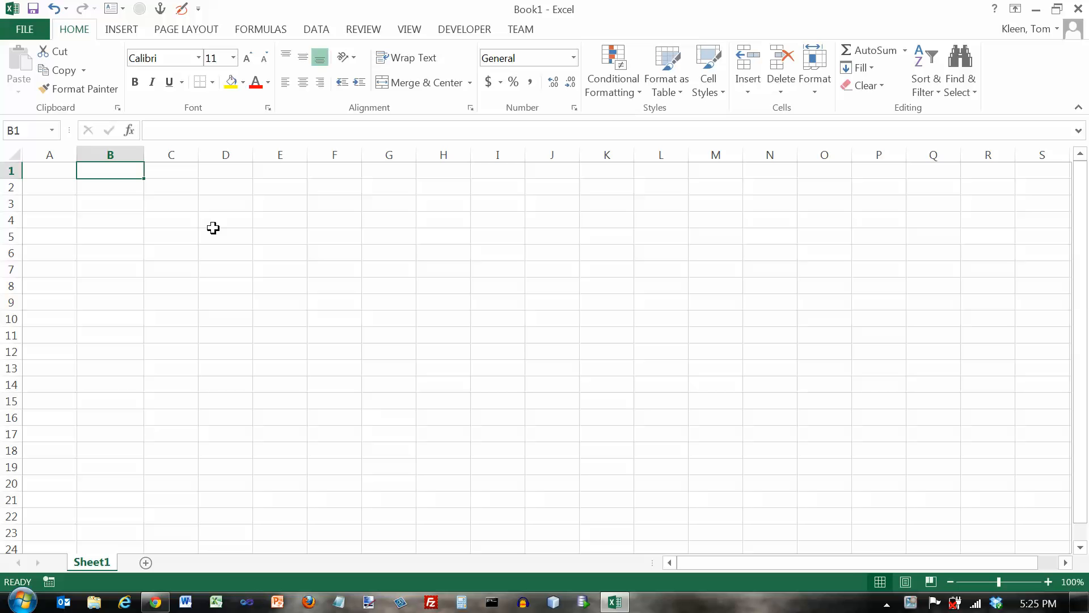
- Enter the text labels Name in cell B1 and Address in cell B2
type("Name")
key("Return")
type("Address")
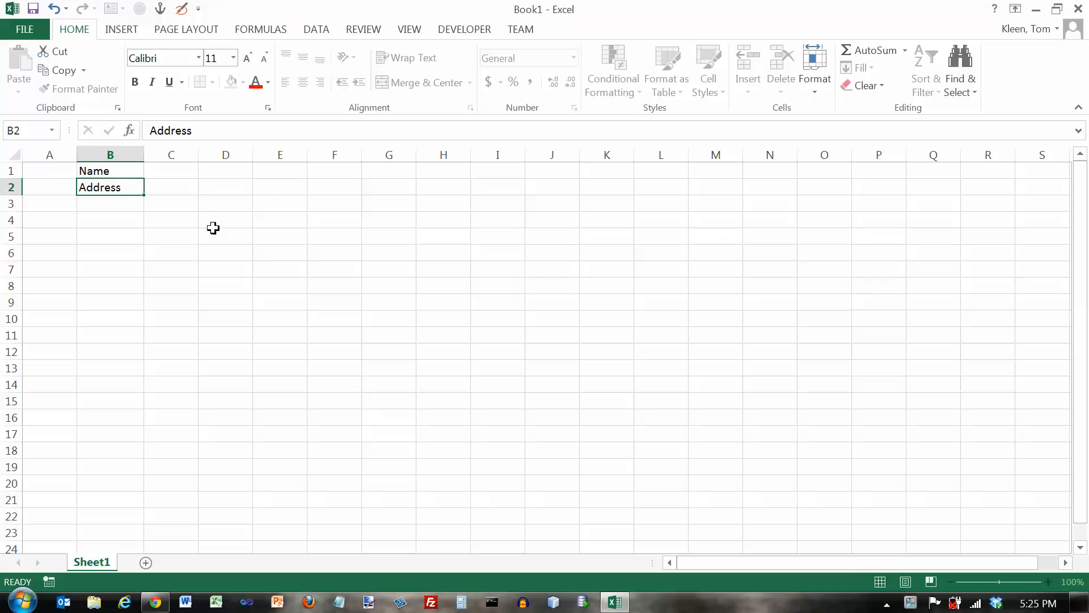
key("Return")
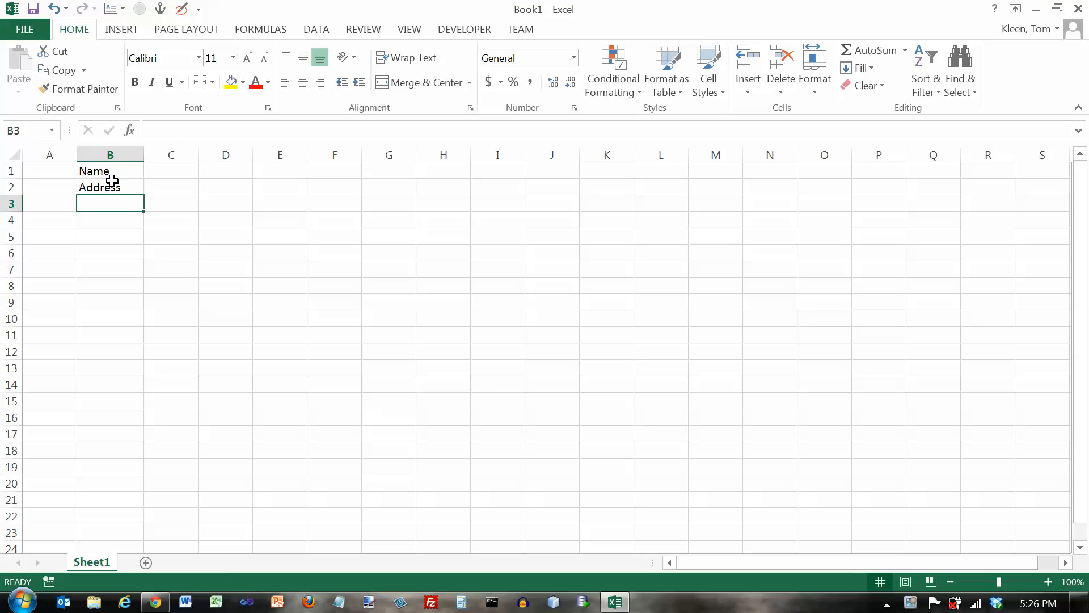
left_click(187, 171)
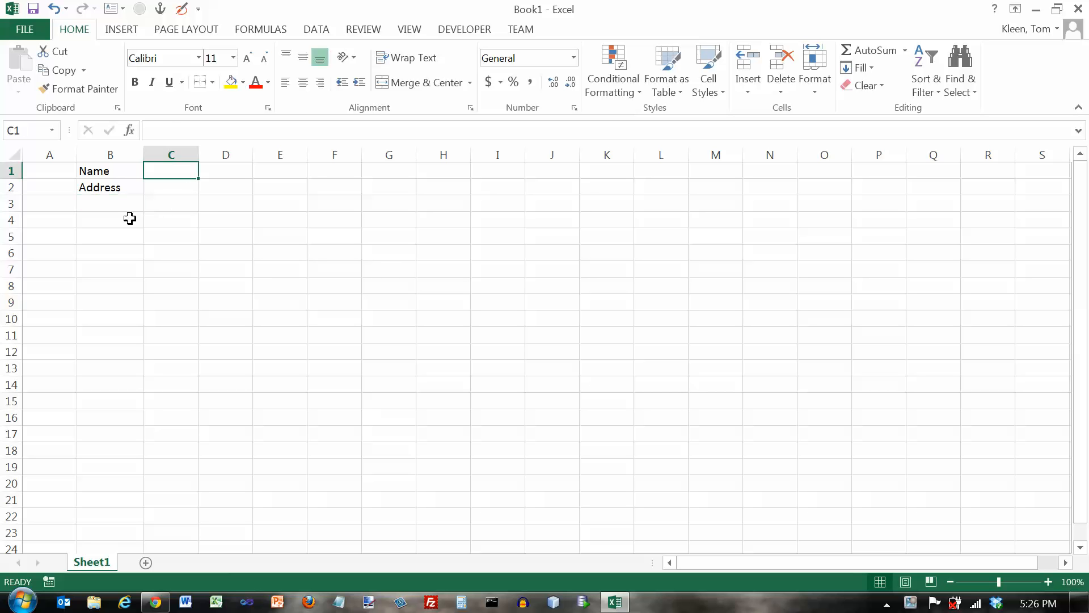
- Enter the numbers 1, 2 and 3 in cells B3 through B5
left_click(116, 206)
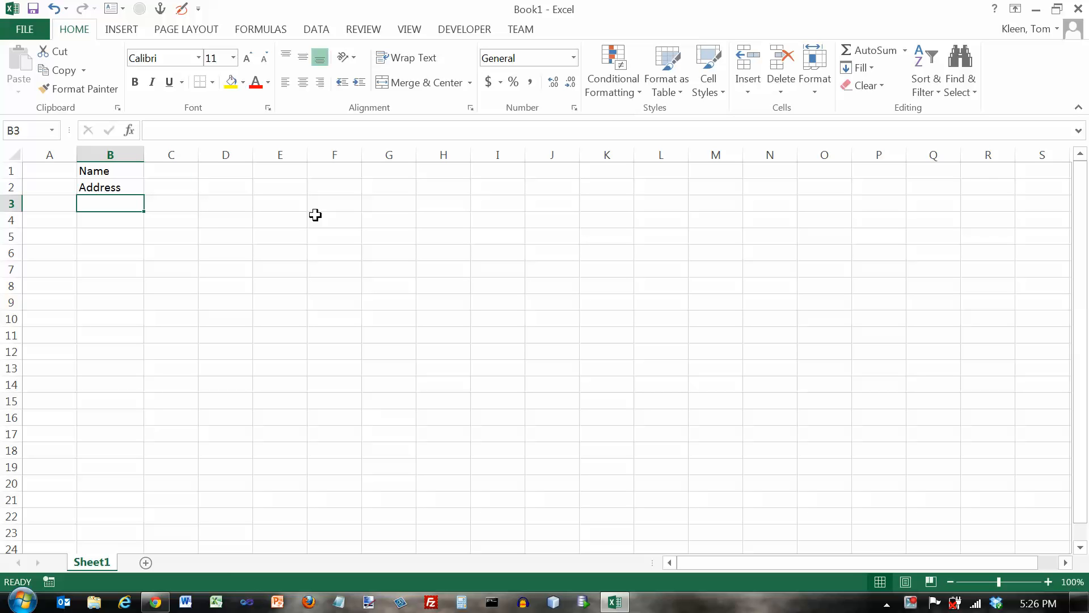
type("1")
key("Return")
type("2")
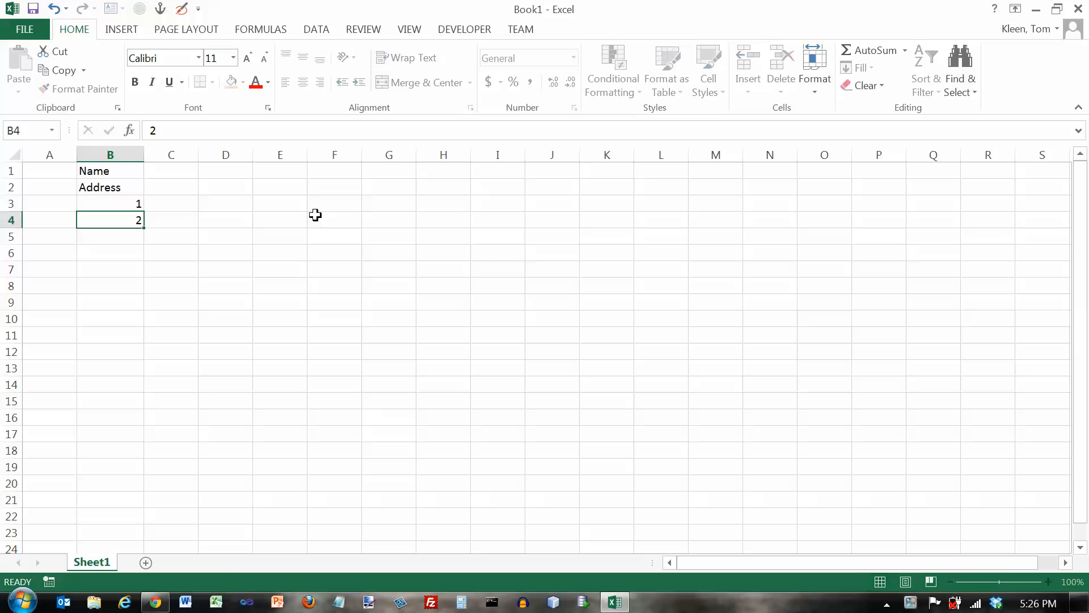
key("Return")
type("3")
key("Return")
key("Return")
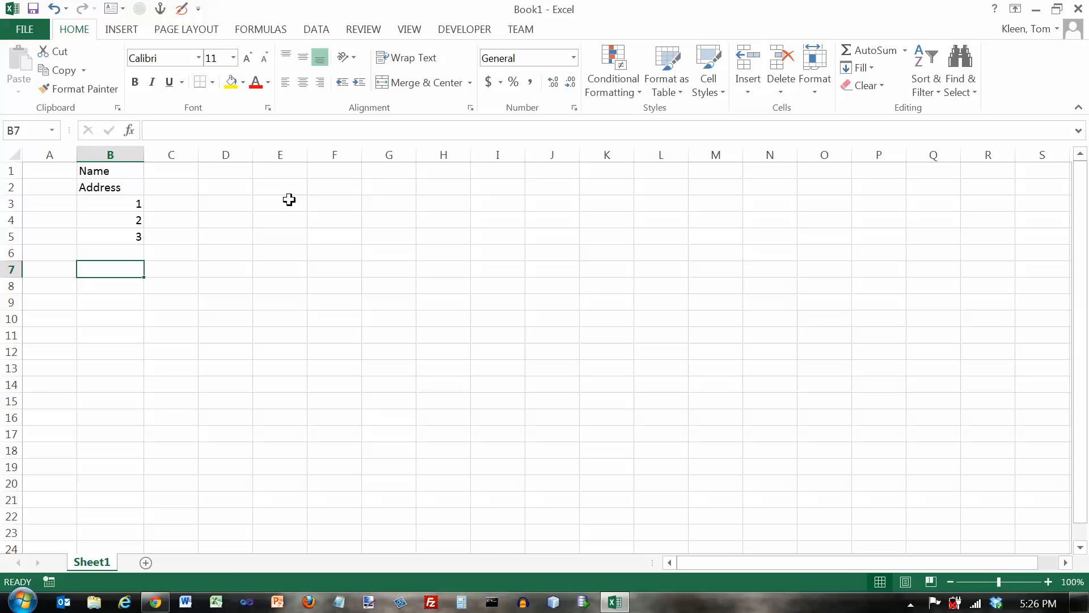
- Enter the date 5/21/2013 in cell B7 and widen column B to about twice its width
type("5/")
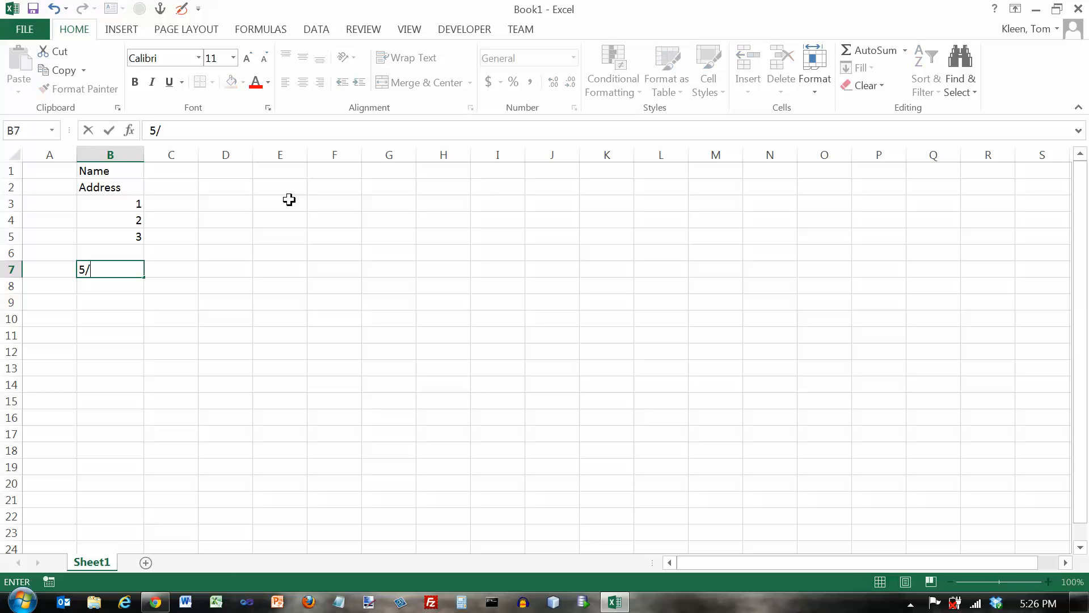
type("21/2013")
key("ctrl+Return")
key("Return")
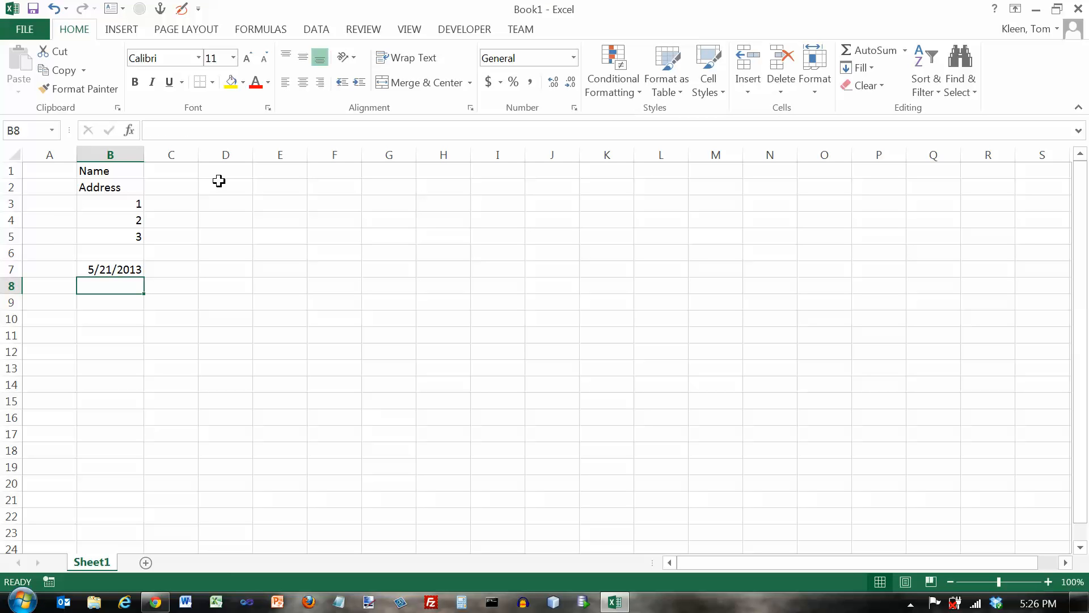
left_click_drag(145, 158, 209, 163)
left_click(188, 269)
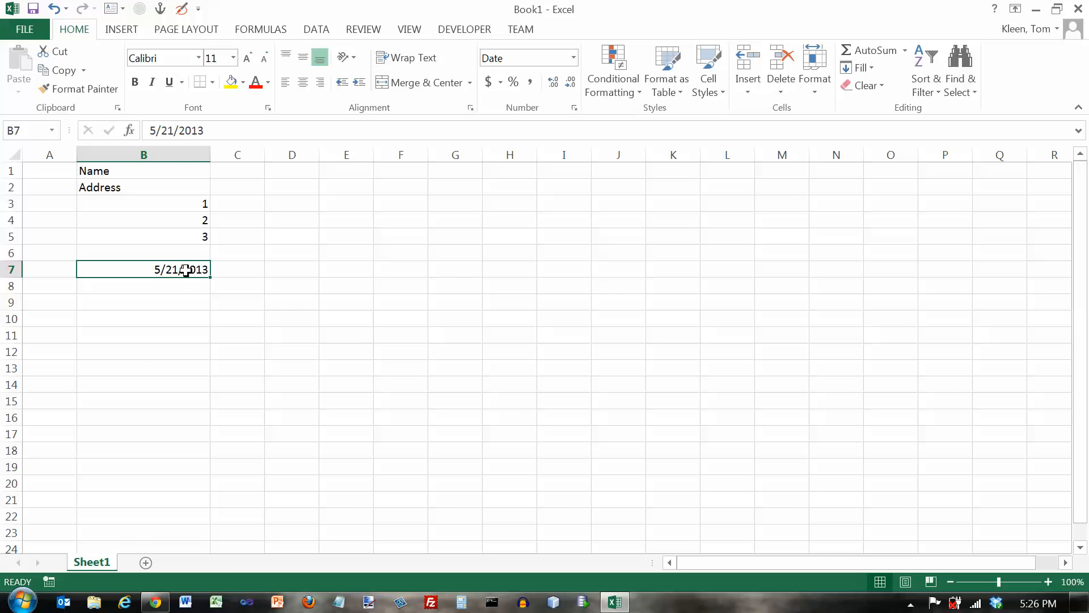
- Enter the date 5/21/2013 again in cell B8
left_click(184, 283)
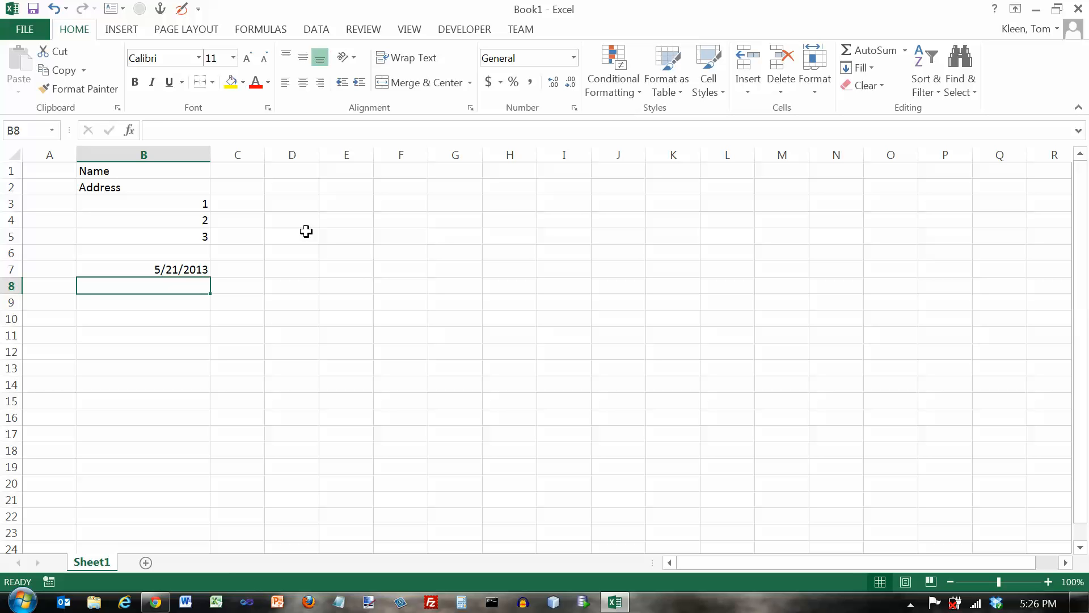
type("5/")
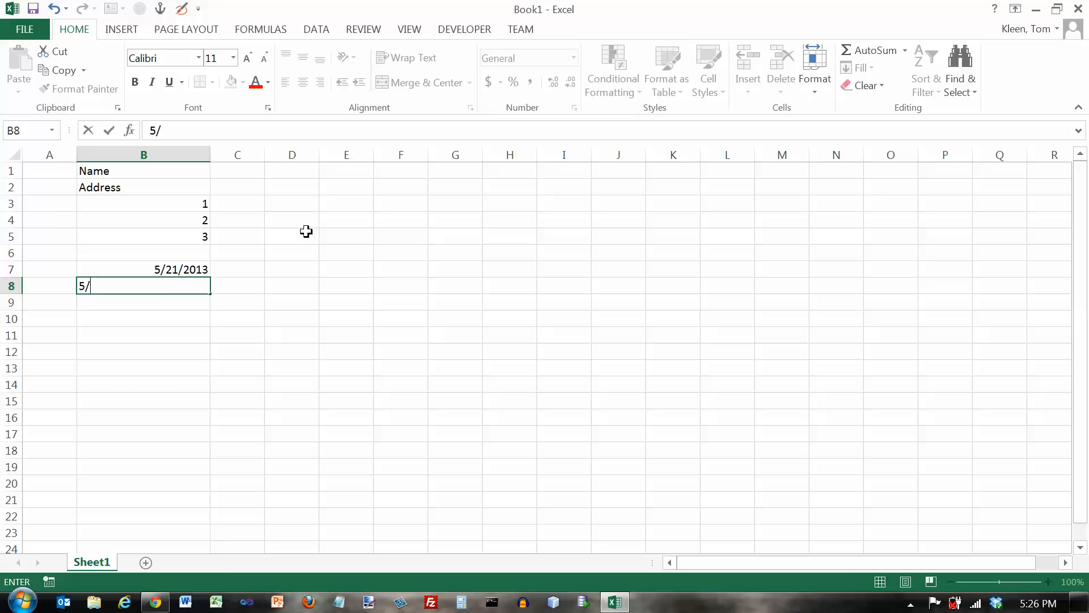
type("21/2013")
key("Return")
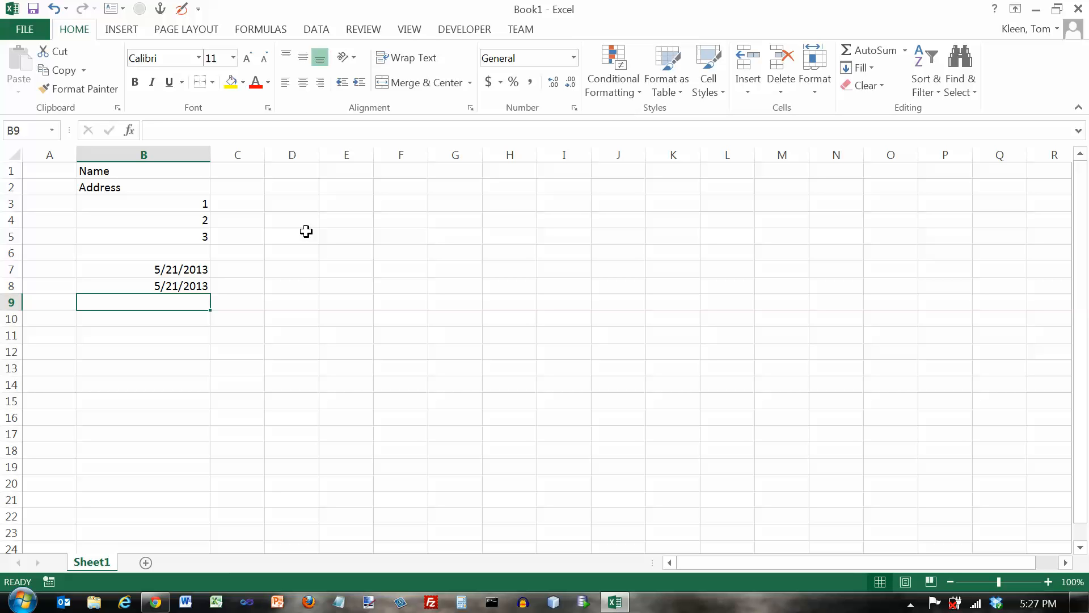
- Enter dates with two-digit years, 5/21/29 in cell B9 and 5/21/30 in cell B10
type("5/21/29")
key("Return")
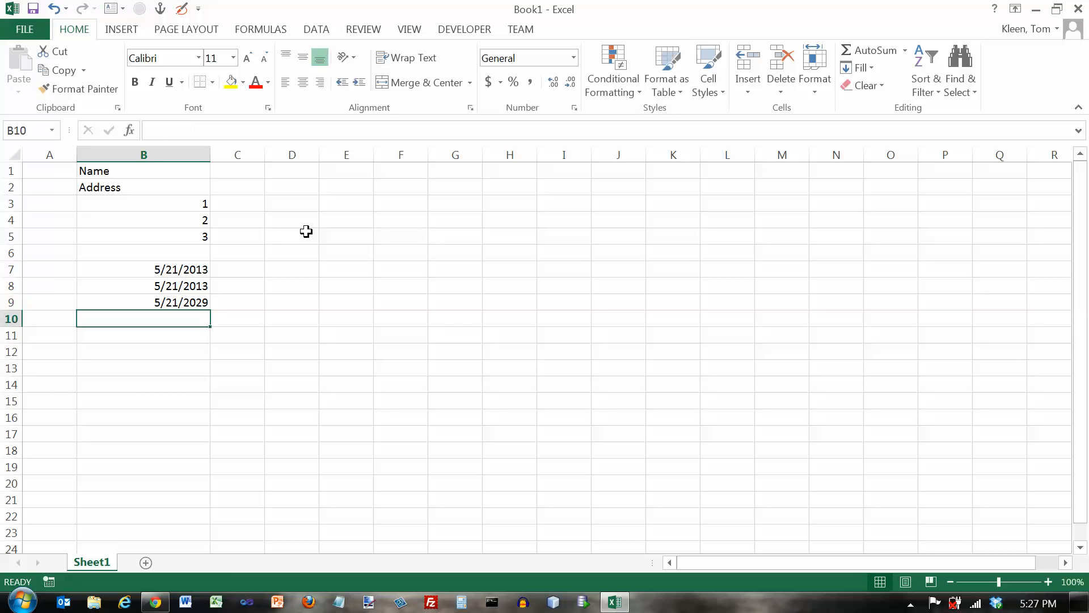
type("5/21/30")
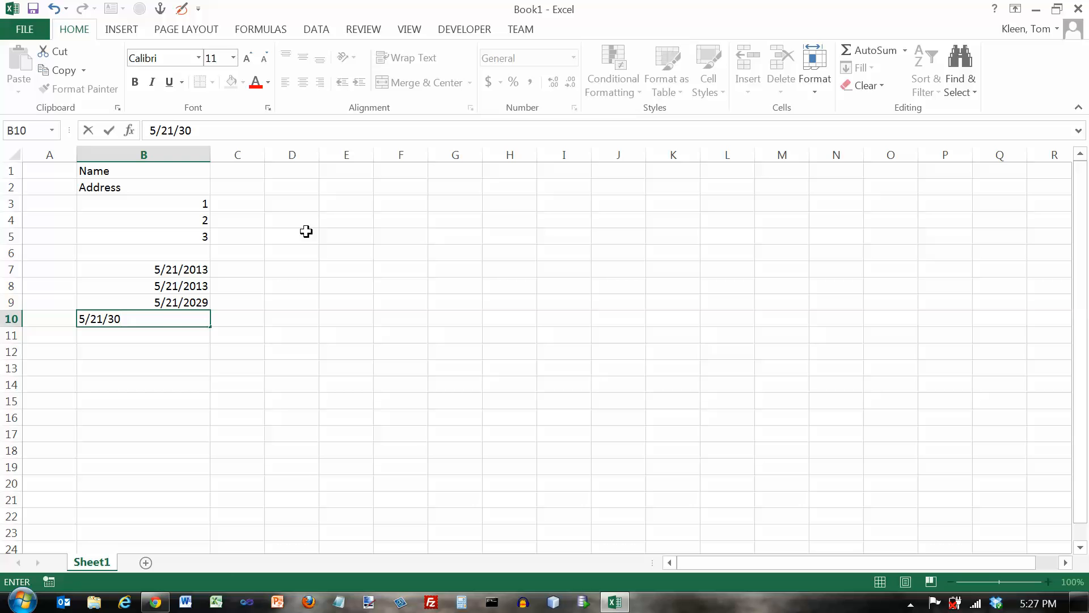
key("Return")
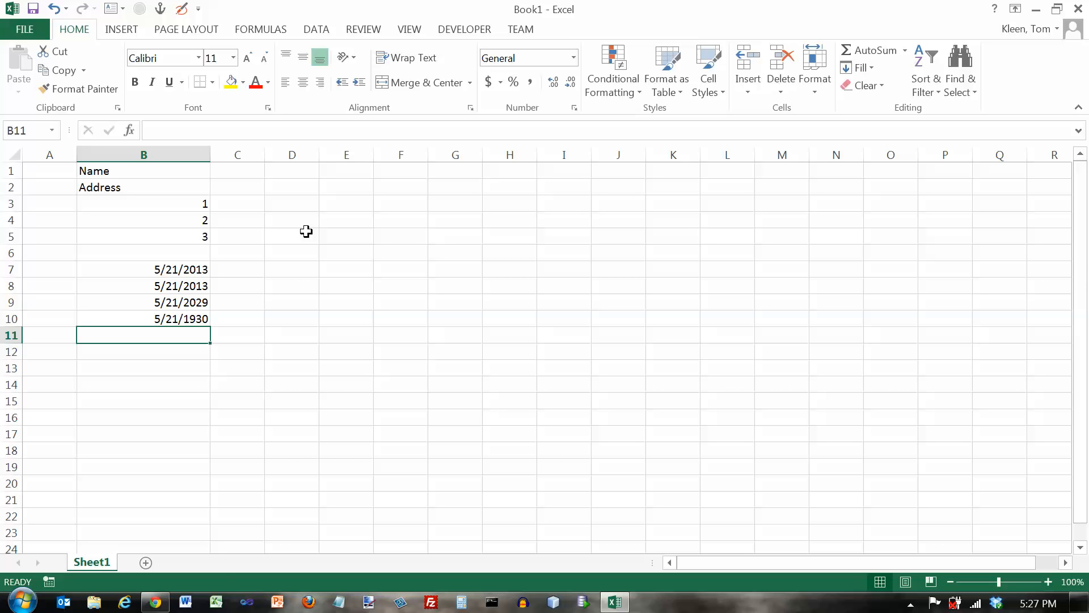
- Enter the date with hyphens, 5-21-13, in cell B11
type("5")
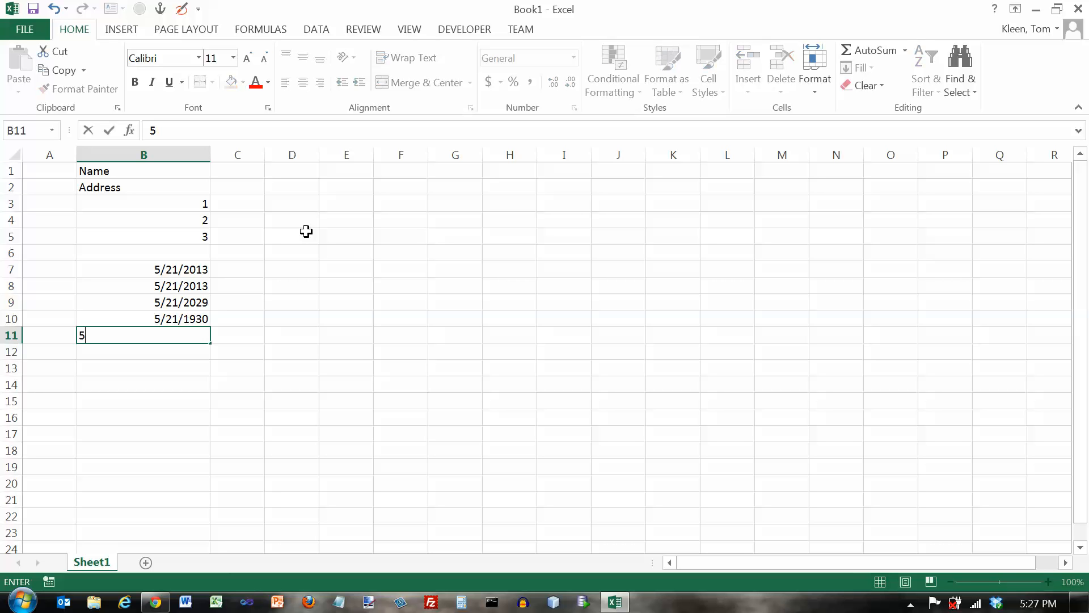
type("-21-13")
key("ctrl+Return")
key("Down")
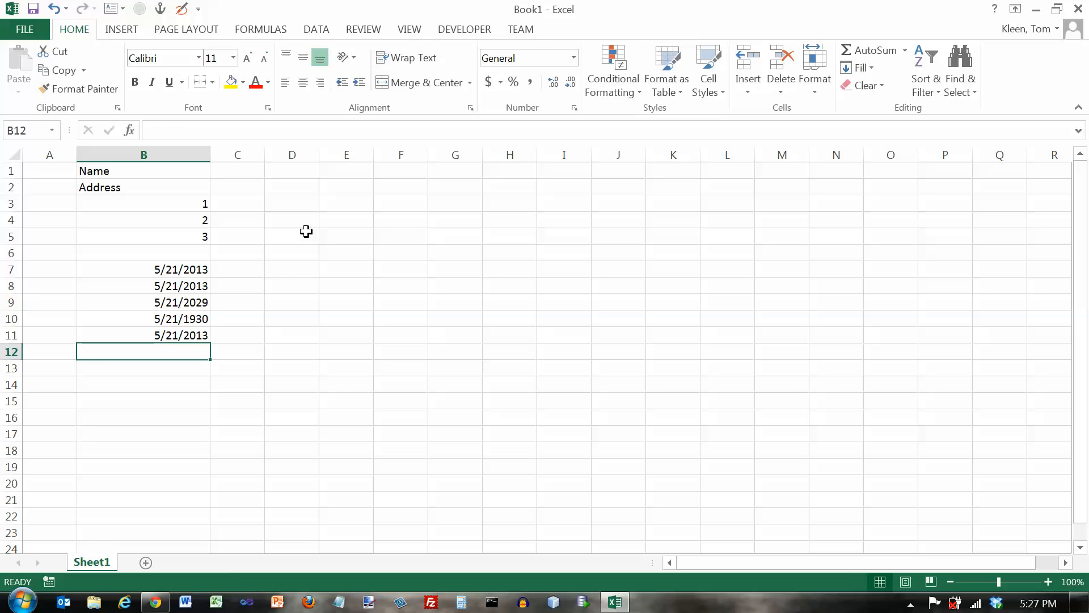
- Enter 1/1/1900 in cell B12 and 12/31/1899 in cell B13
type("1/1/1900")
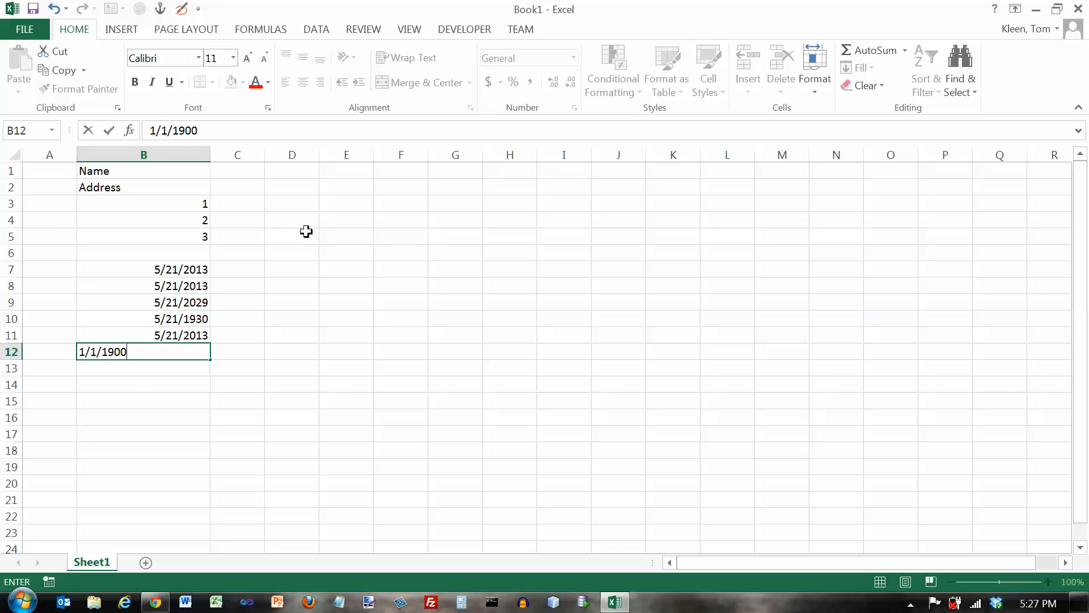
key("Return")
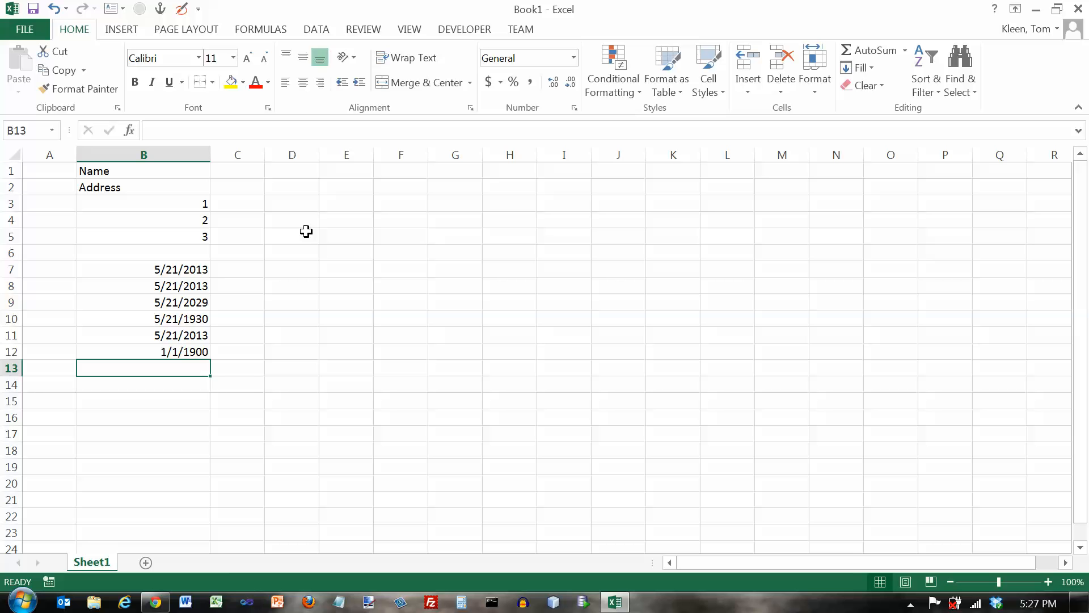
type("12")
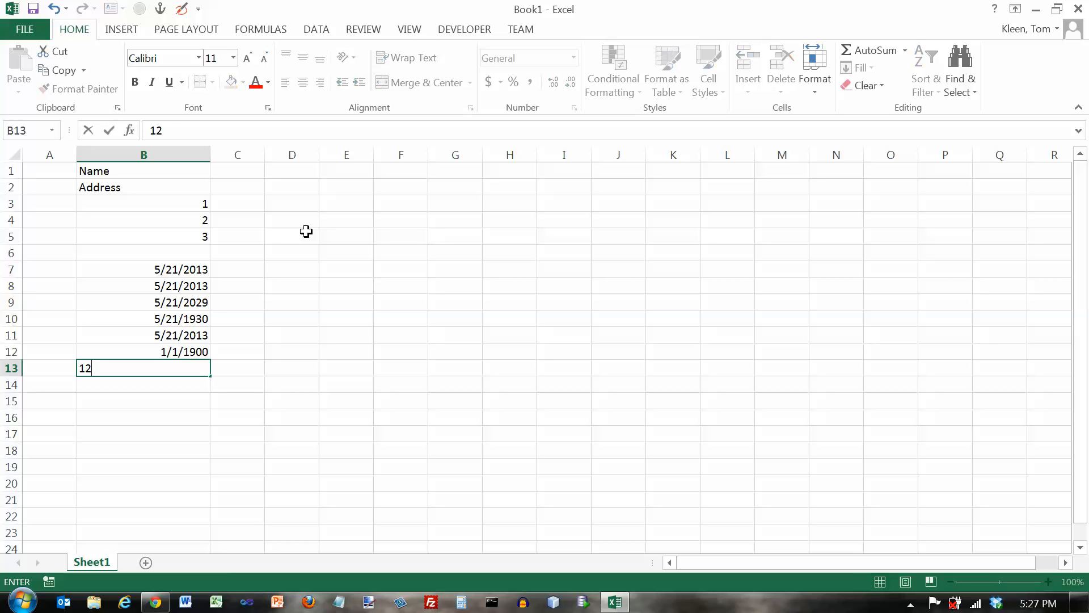
type("/31/1899")
key("Return")
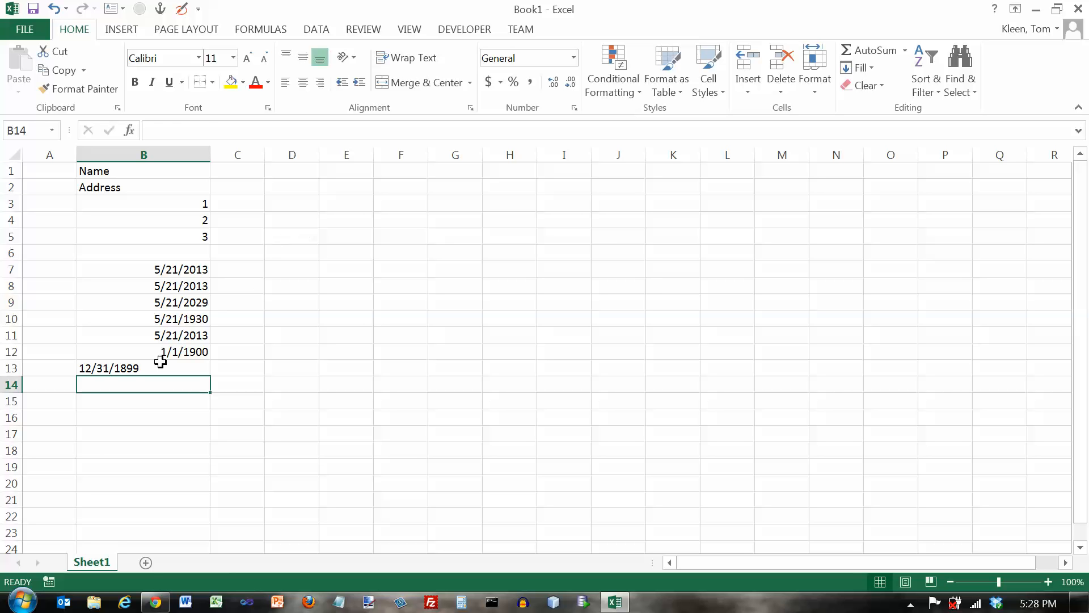
left_click(140, 368)
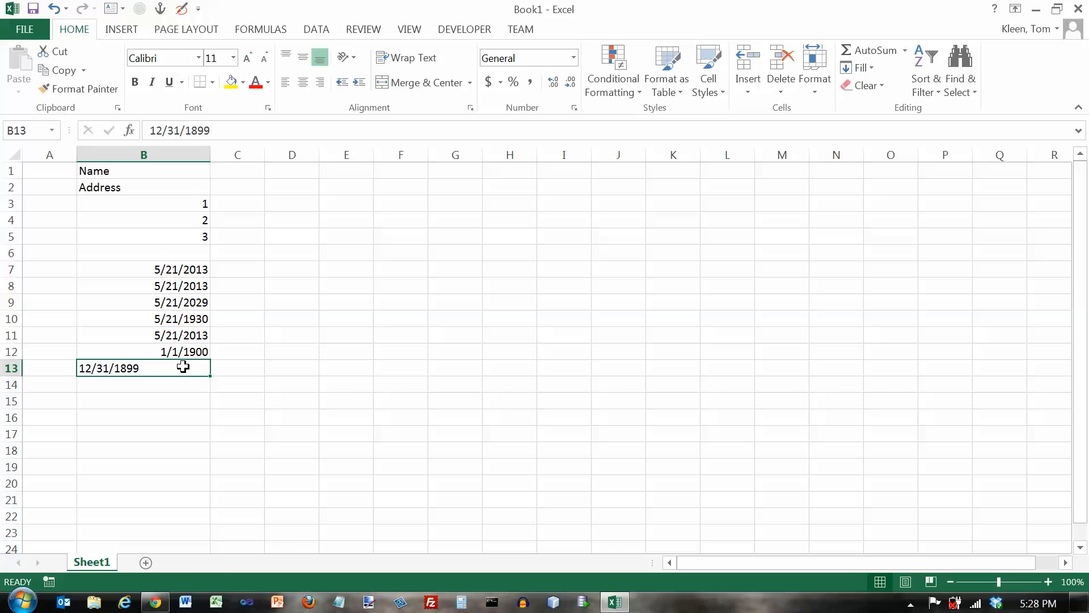
- Enter the logical values true in cell B15 and false in cell B16
left_click(165, 399)
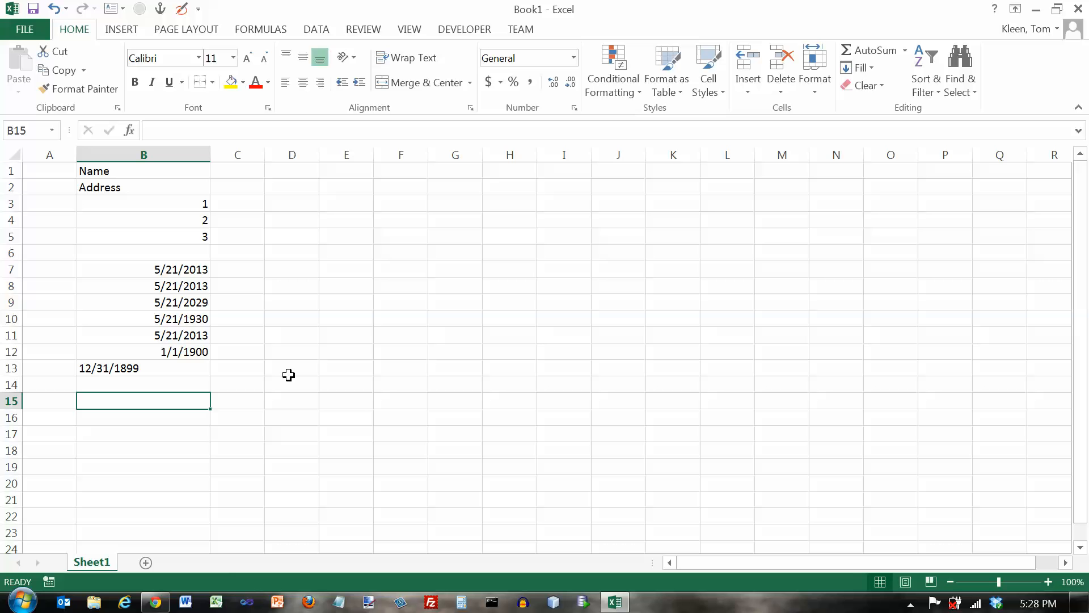
type("true")
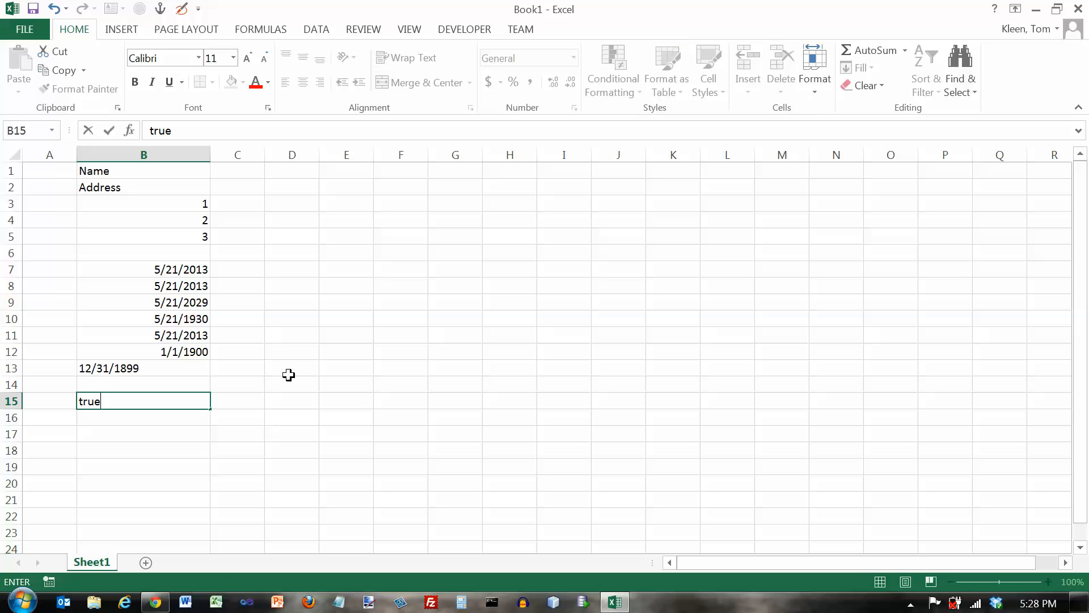
key("Return")
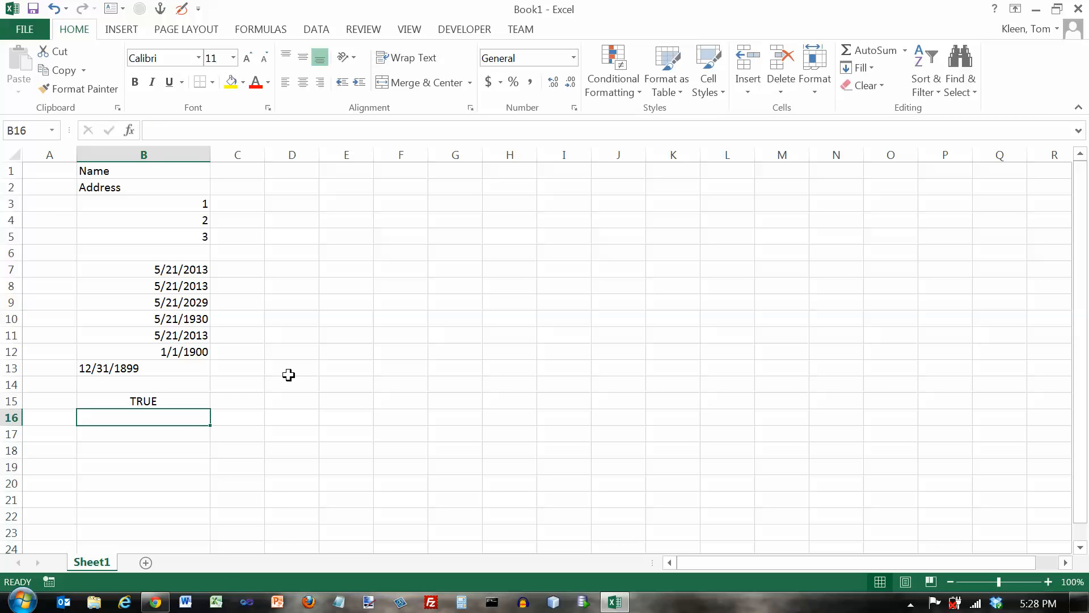
type("fala")
key("BackSpace")
type("se")
key("Return")
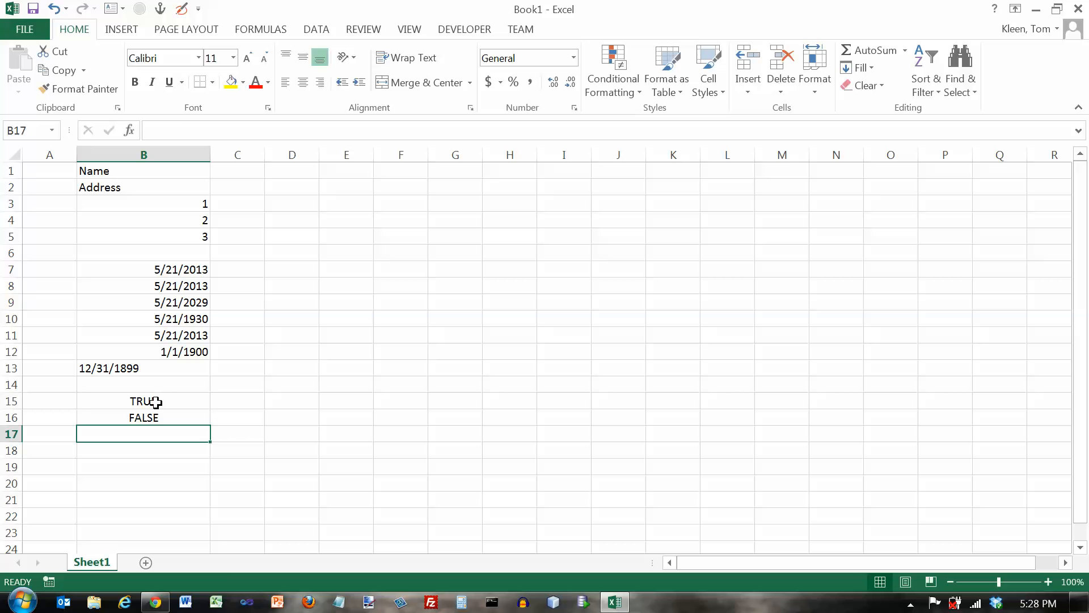
- Examine the alignment and stored contents of the logical values in cells B15 and B16
left_click(150, 401)
left_click(154, 417)
left_click(151, 401)
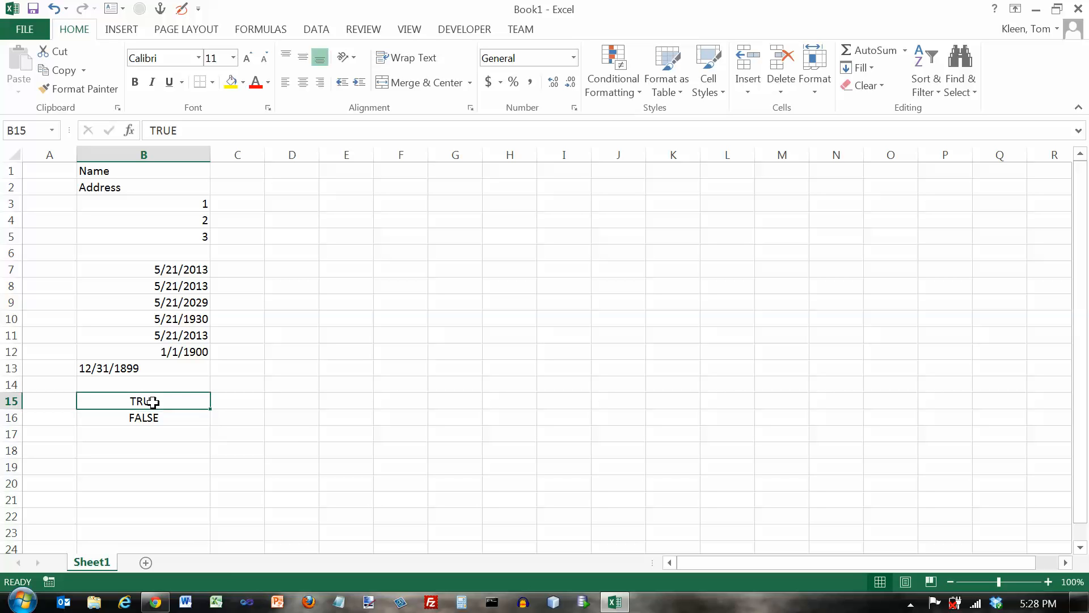
left_click(152, 417)
left_click(149, 401)
left_click(151, 416)
left_click(151, 401)
left_click(151, 416)
left_click(150, 402)
left_click(151, 416)
left_click(151, 401)
left_click(151, 416)
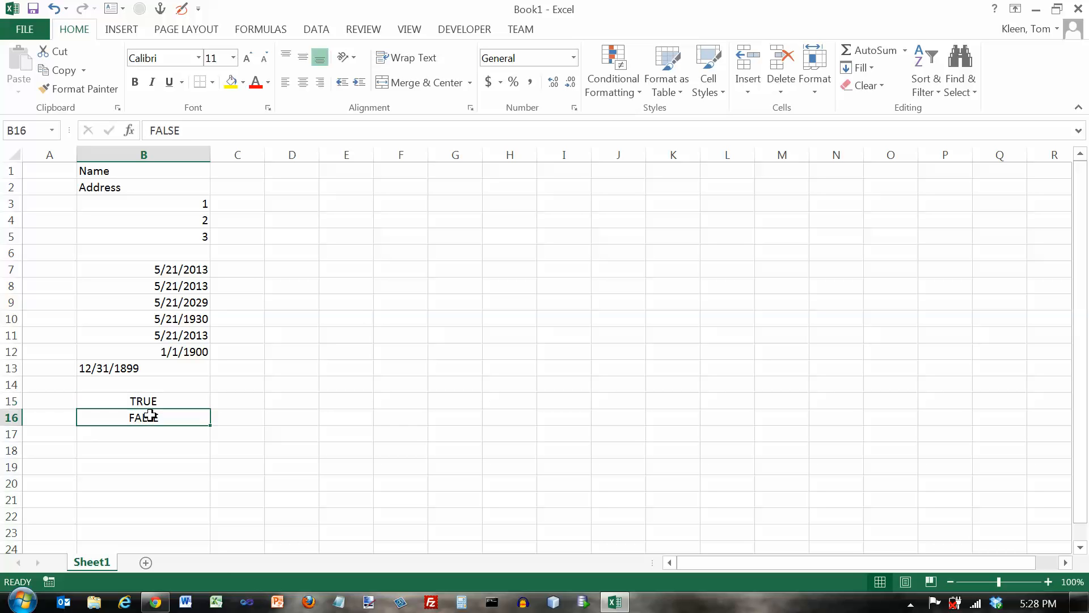
- Enter true as text in cell B18 by prefixing it with an apostrophe, and check the stored entry
left_click(149, 451)
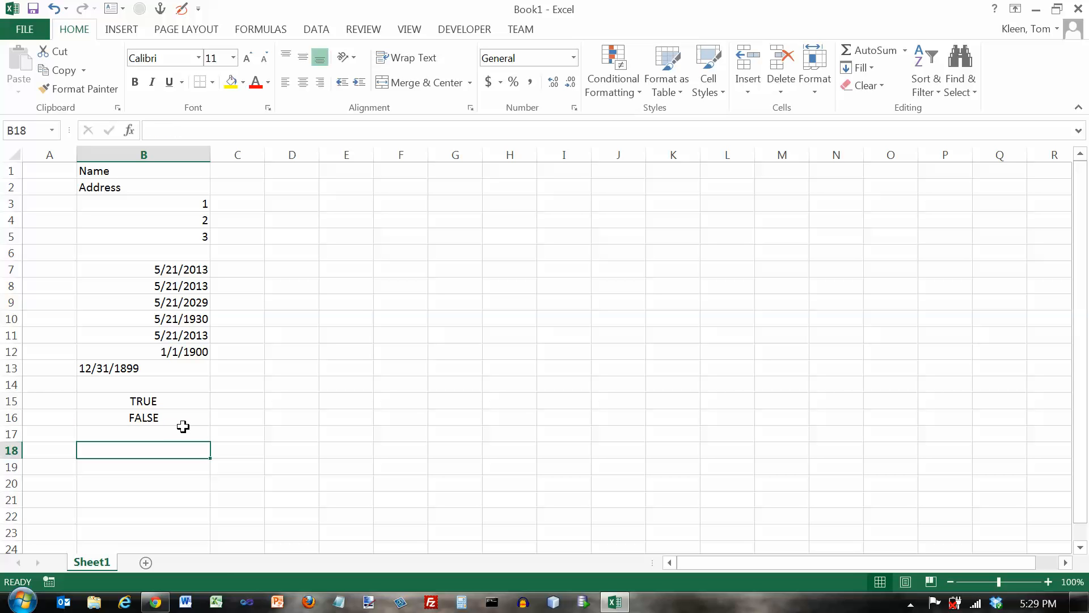
type("'true")
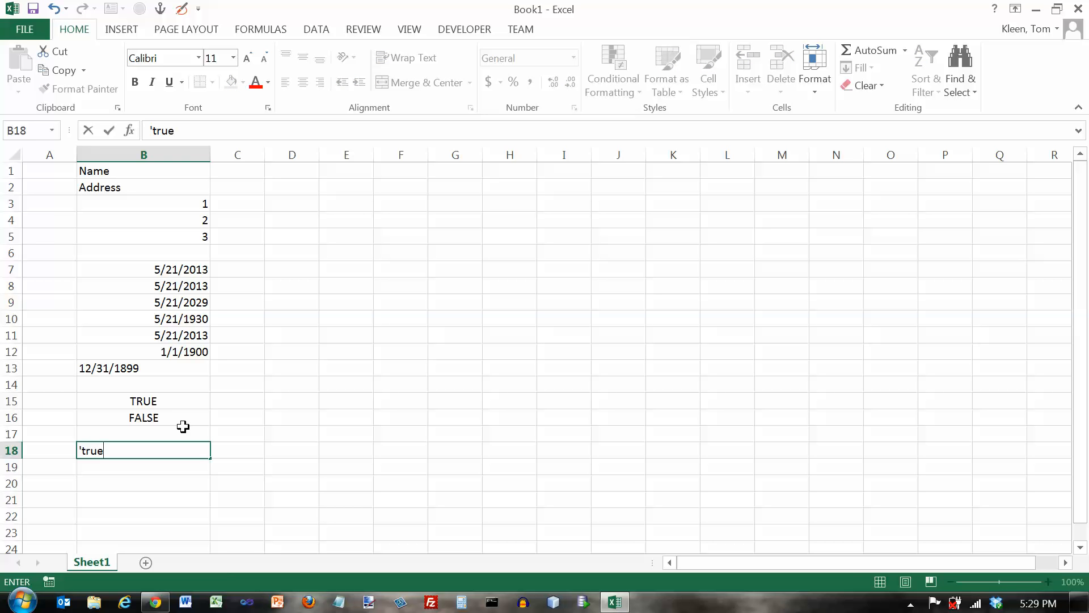
key("Return")
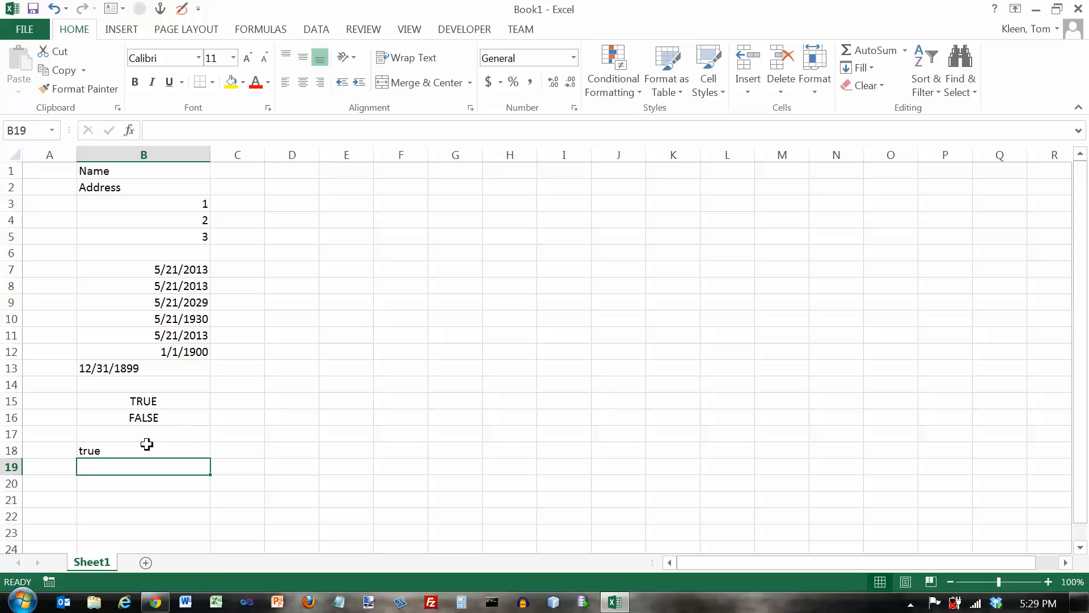
left_click(117, 449)
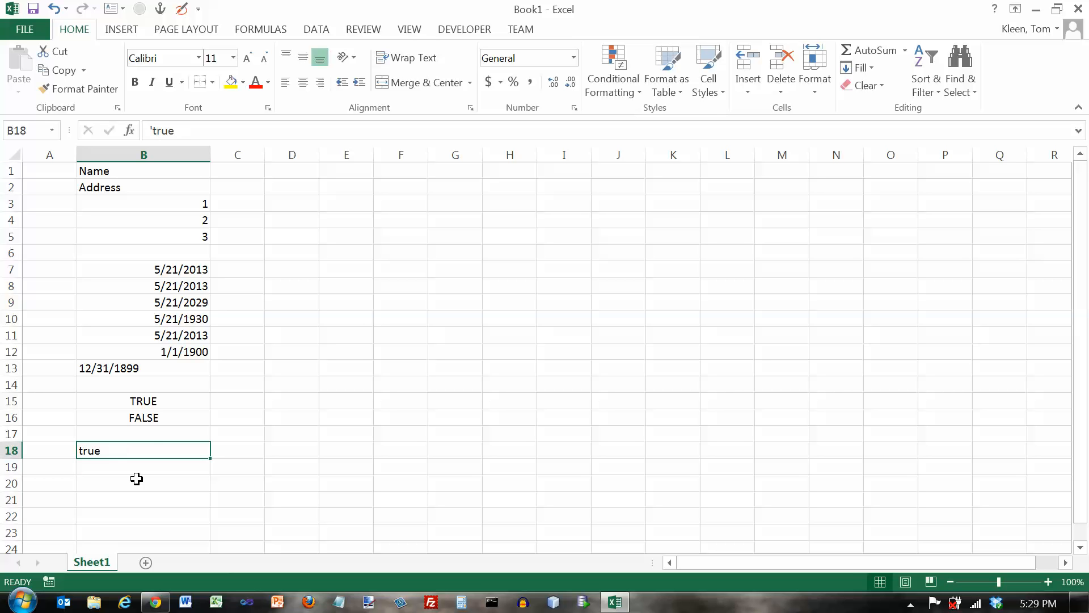
- Compare the logical values in cells B15 and B16 with the text entry in cell B18
left_click(154, 402)
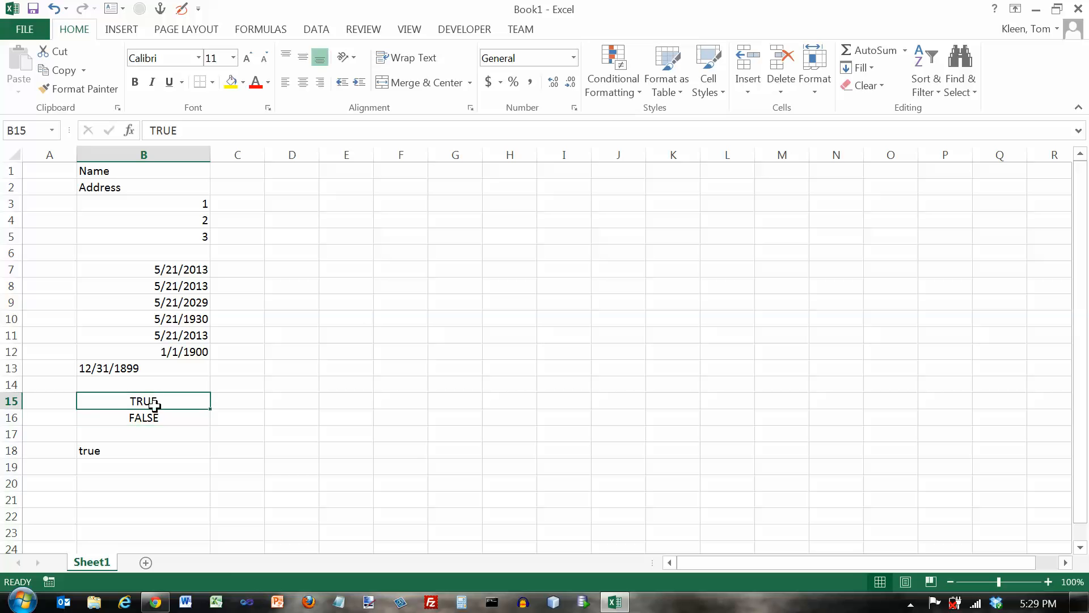
left_click(150, 417)
left_click(156, 402)
left_click(151, 415)
left_click(157, 401)
left_click(152, 417)
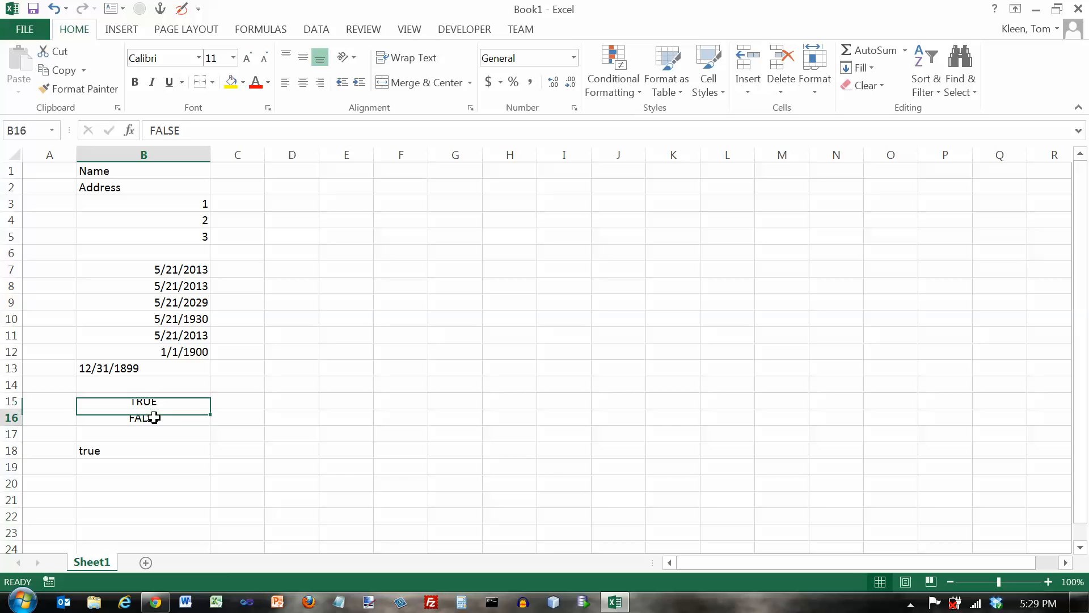
left_click(101, 449)
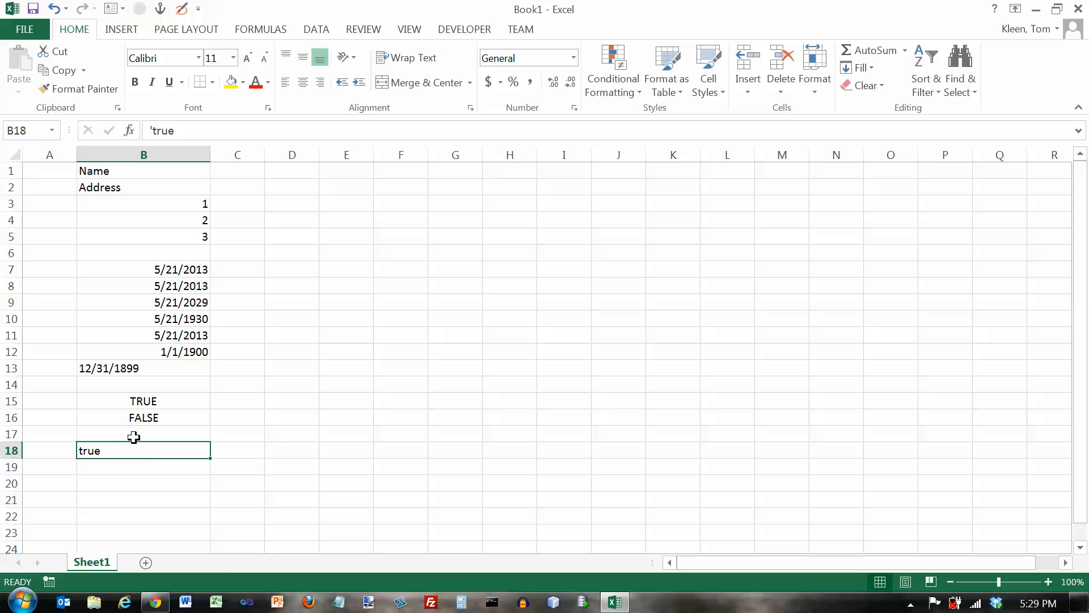
- Try clearing the dates in cells B7 to B12, undo that, and discard an attempt to erase only cell B7
left_click_drag(195, 273, 196, 352)
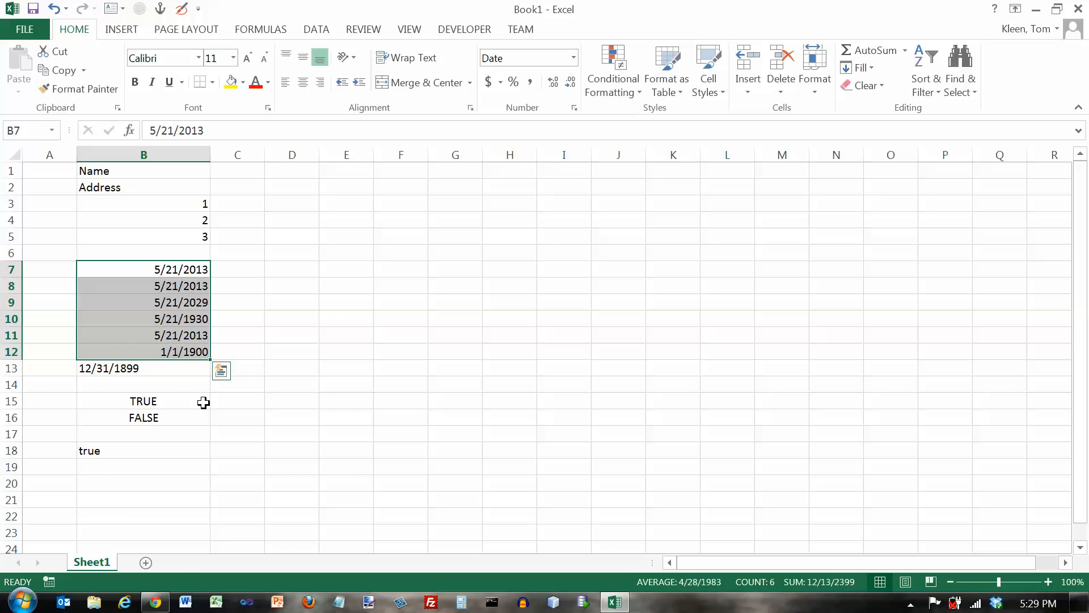
key("Delete")
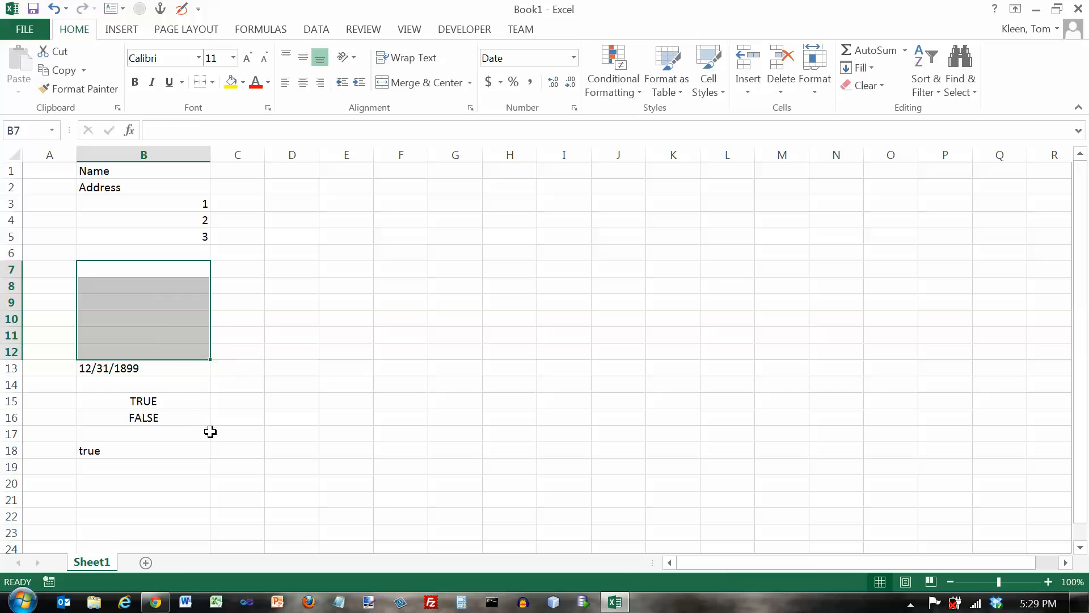
key("ctrl+z")
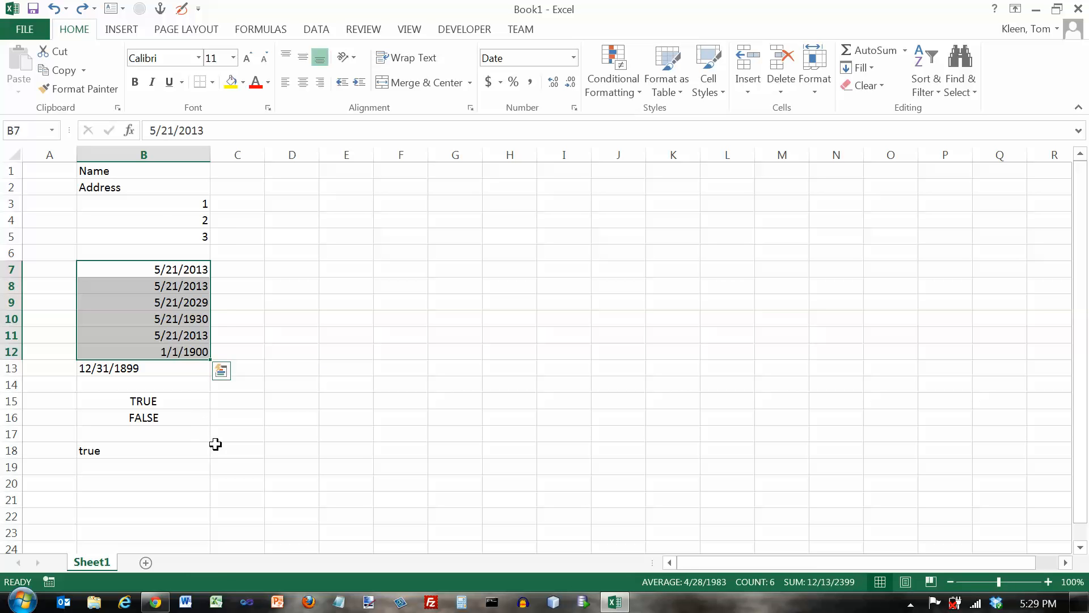
key("BackSpace")
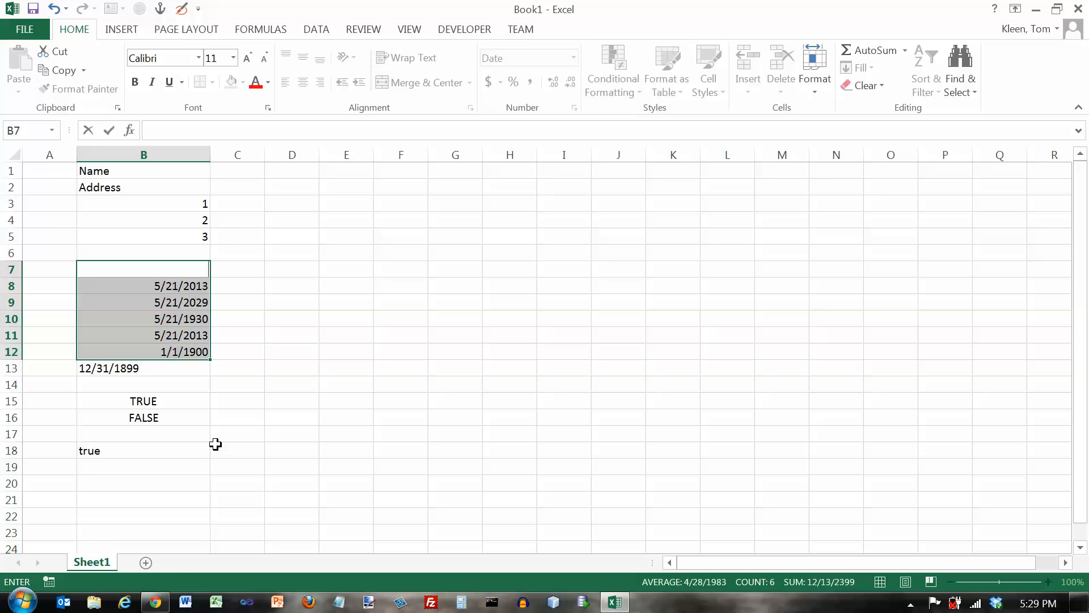
key("Escape")
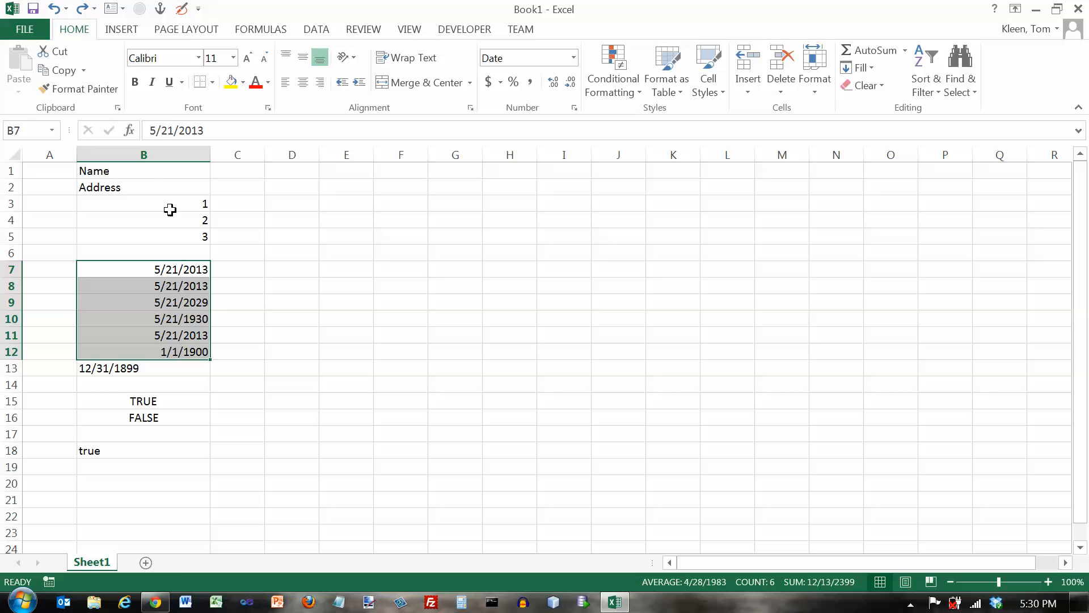
- Try changing the text in cell B2 to Street Address through the formula bar, and undo the edit
left_click(154, 188)
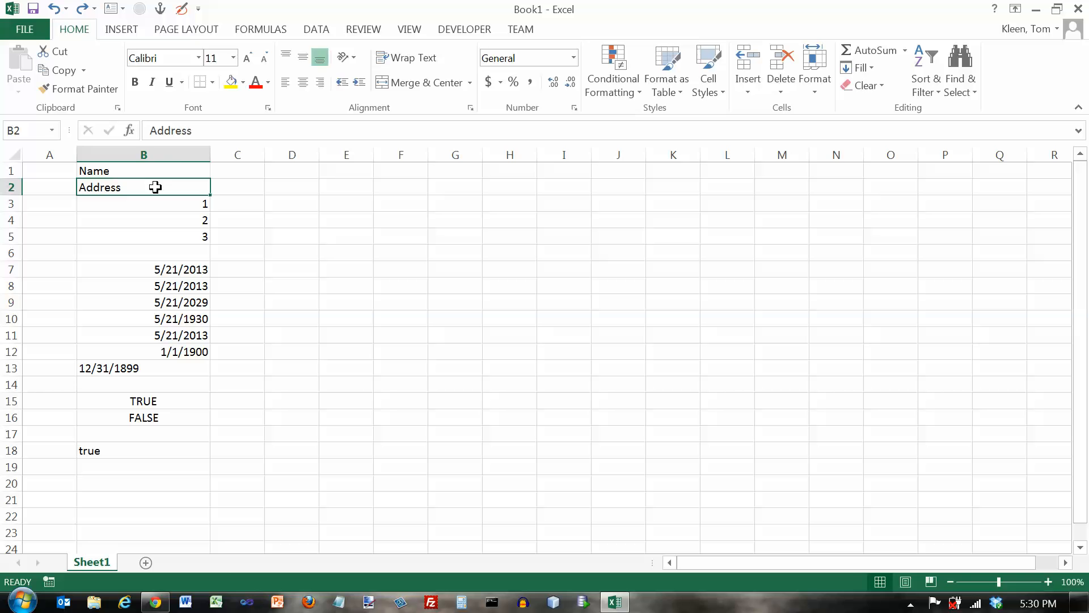
left_click(208, 131)
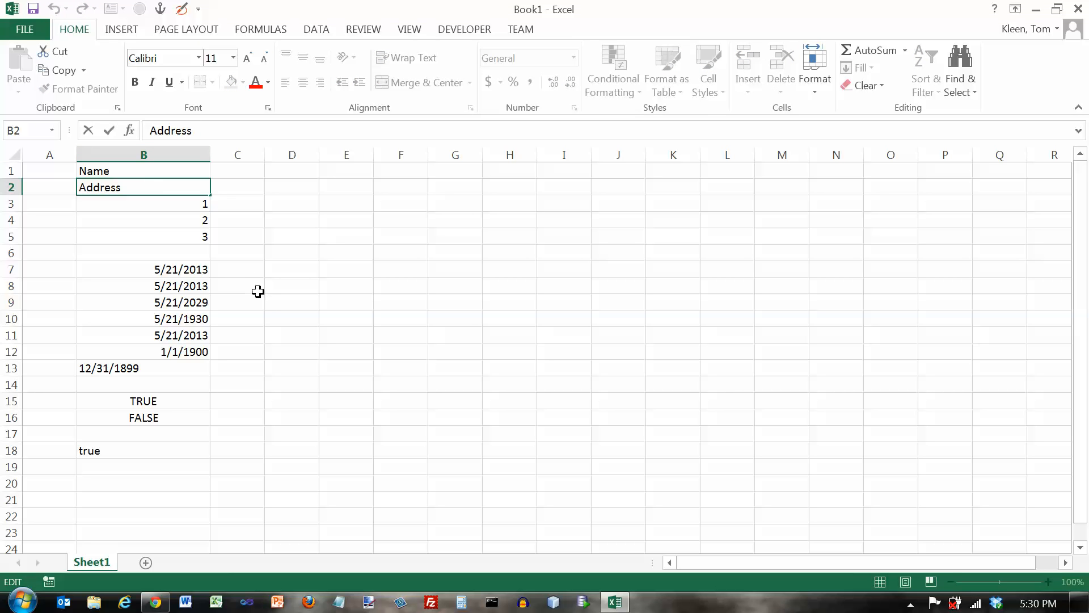
key("Left")
key("Left")
key("Left")
key("Left")
key("Left")
key("Right")
key("Right")
key("Right")
key("Right")
key("Left")
key("Left")
key("Left")
key("Left")
key("Left")
key("Left")
type("Street")
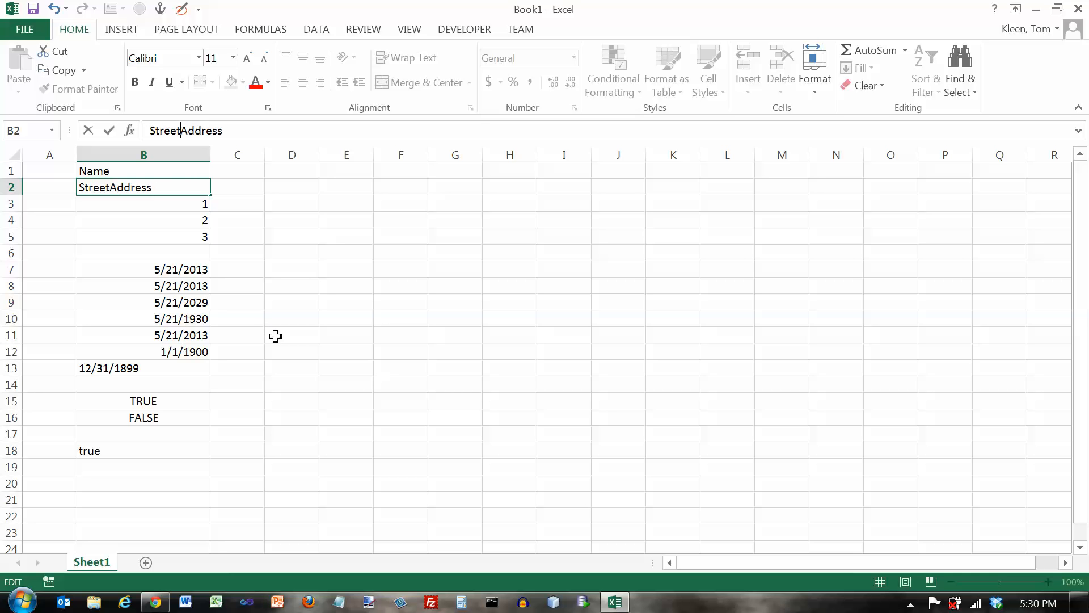
key("Return")
key("Up")
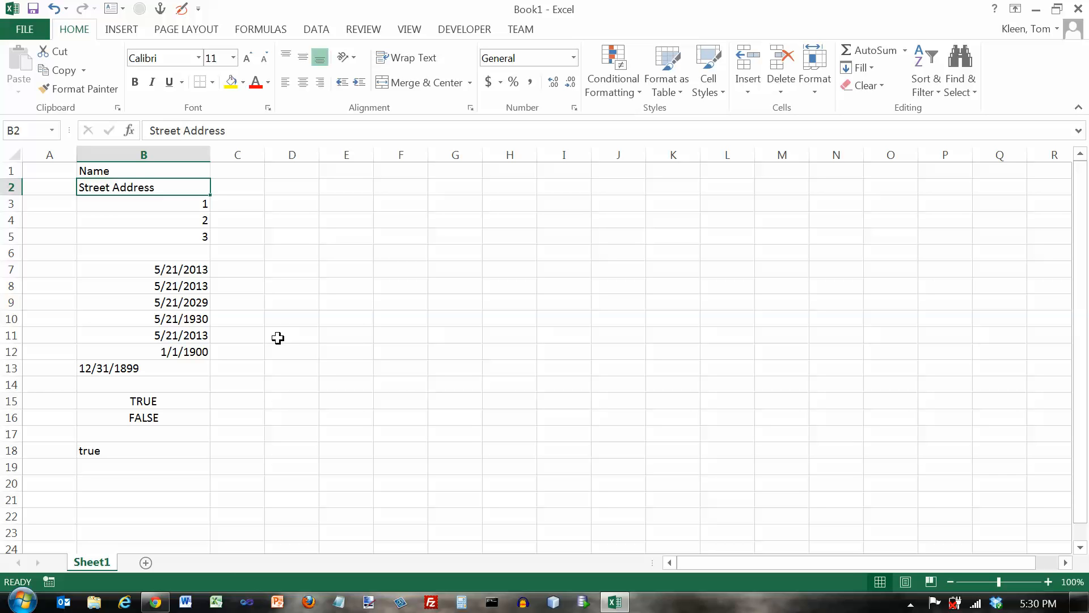
key("ctrl+z")
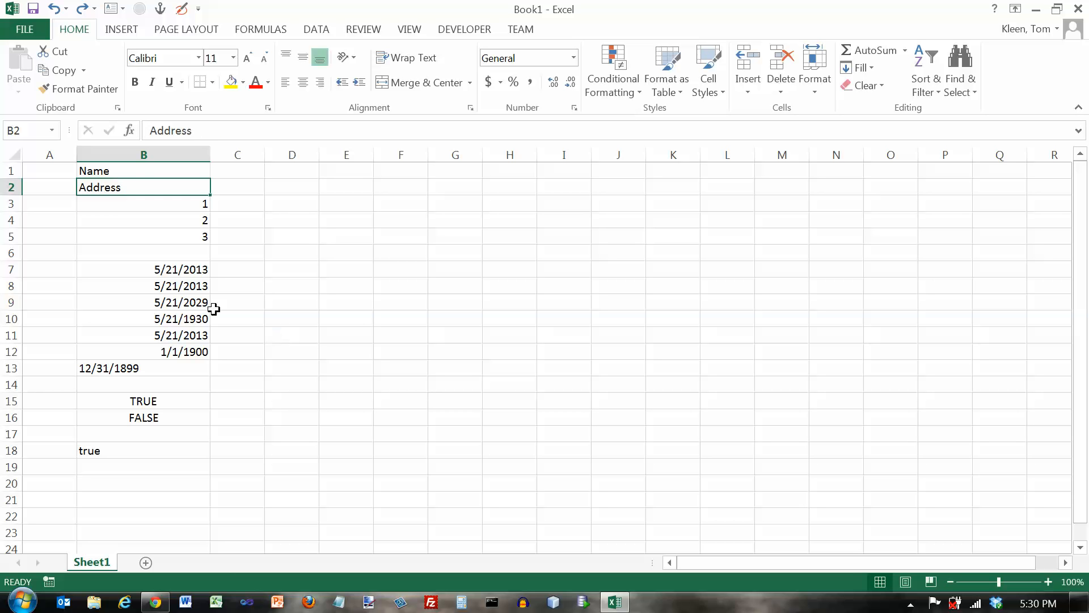
- Try adding Street before Address directly inside cell B2, and undo that in-cell edit
double_click(141, 188)
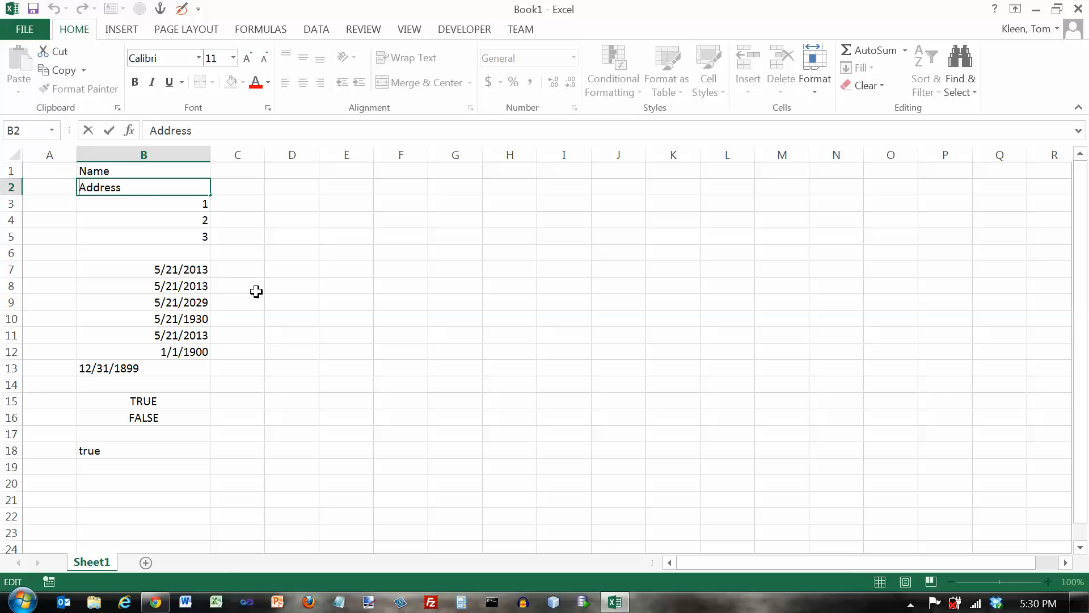
type("Street")
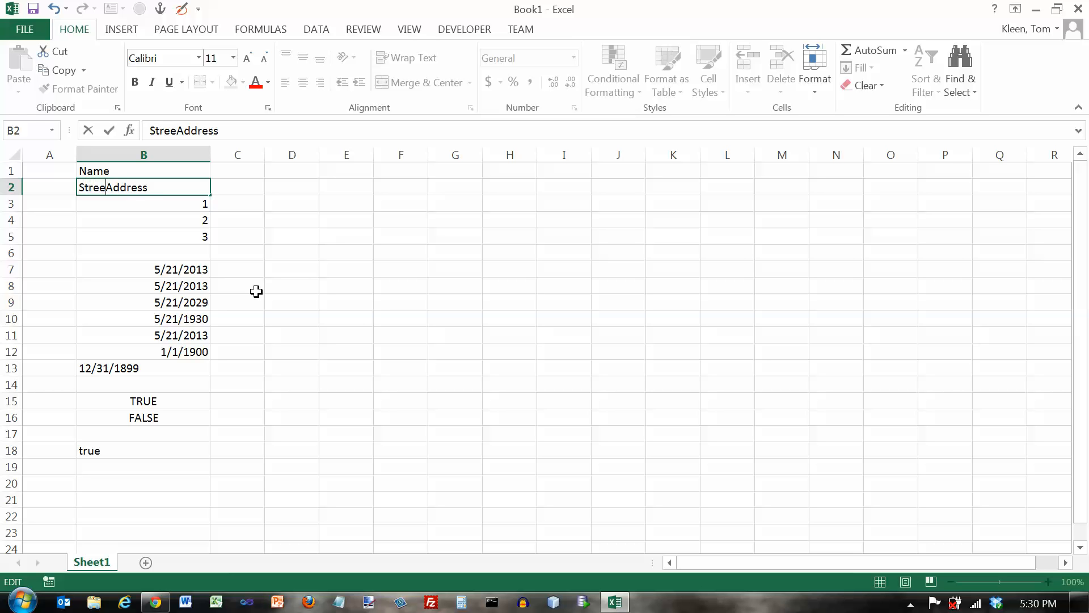
key("Return")
key("Up")
key("ctrl+z")
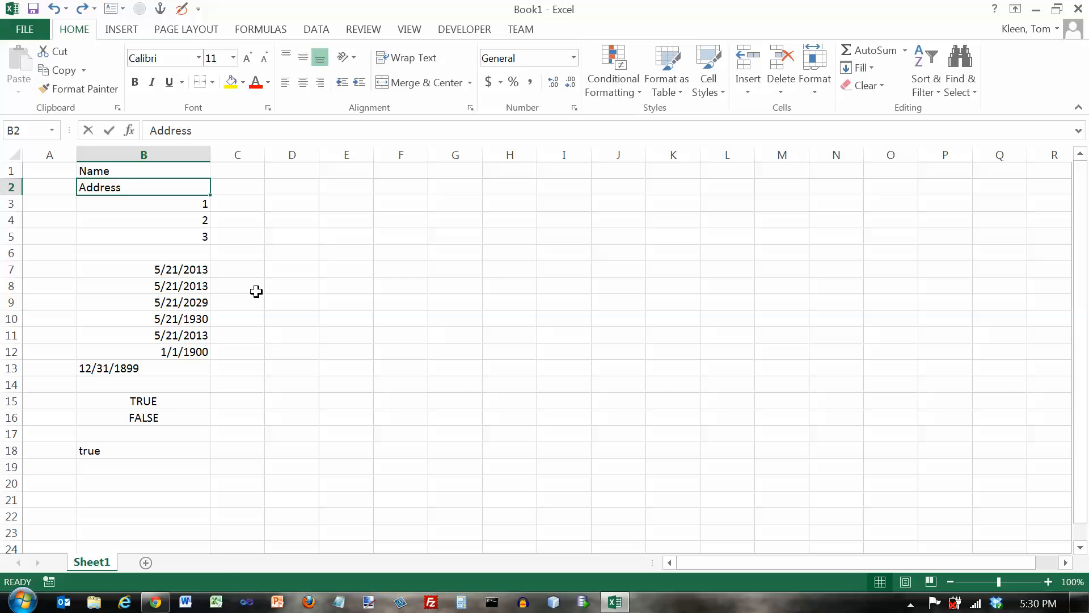
- Edit the existing text in cell B2 so that it reads Street Address
key("F2")
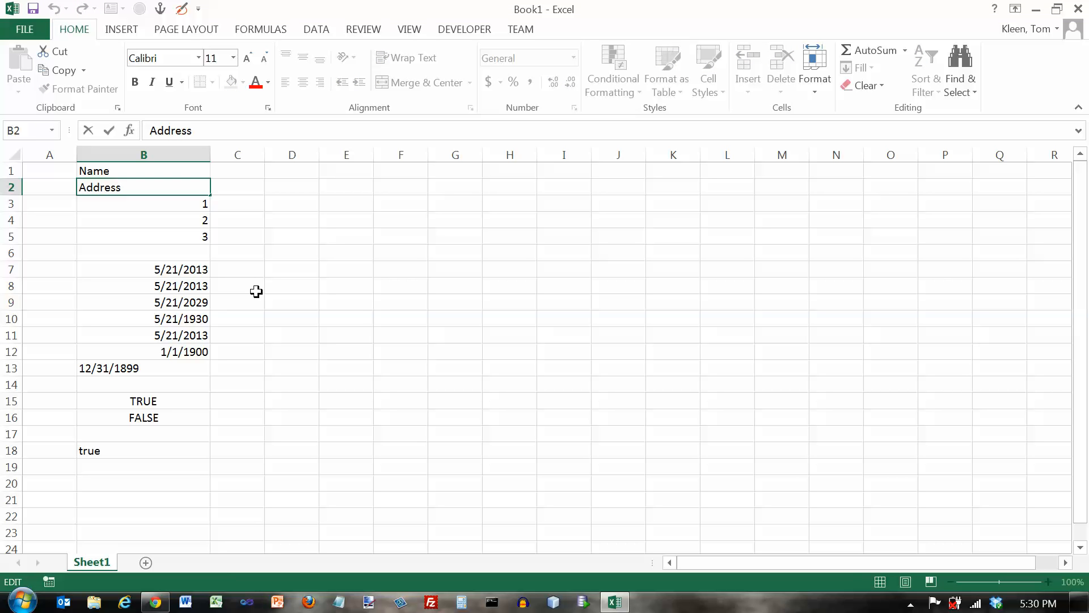
type("Street")
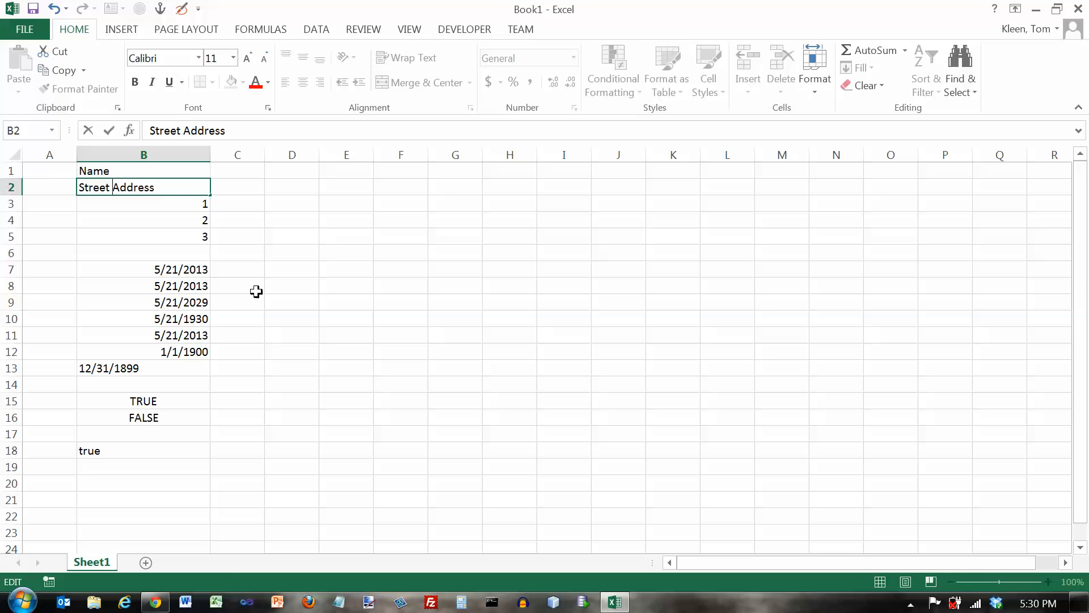
key("Return")
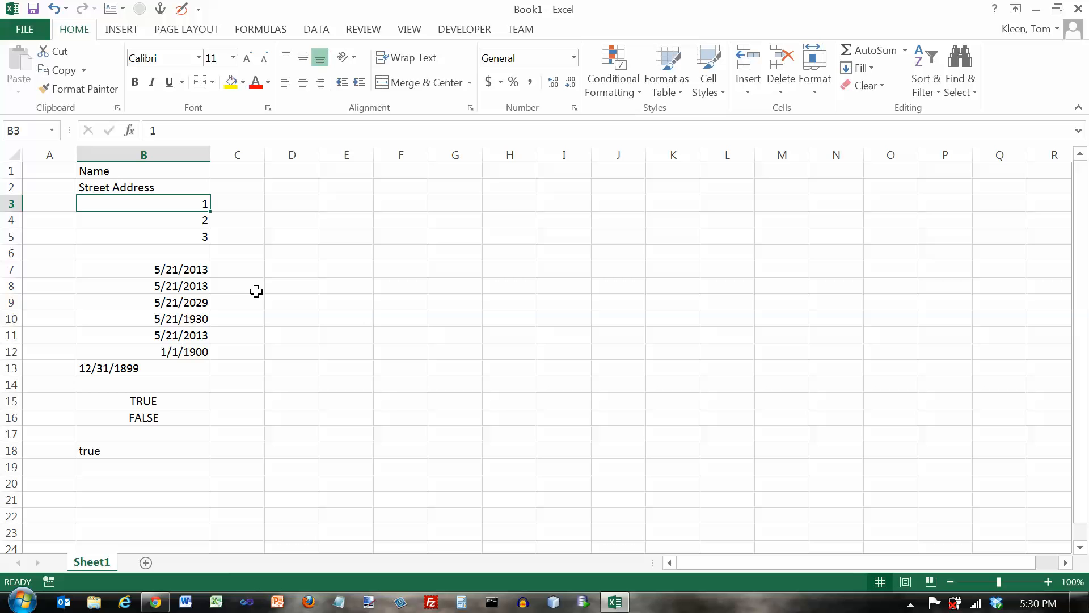
- Try clearing the contents of the date cells B7 to B12, and undo the clearing
left_click(179, 269)
left_click_drag(183, 291, 189, 352)
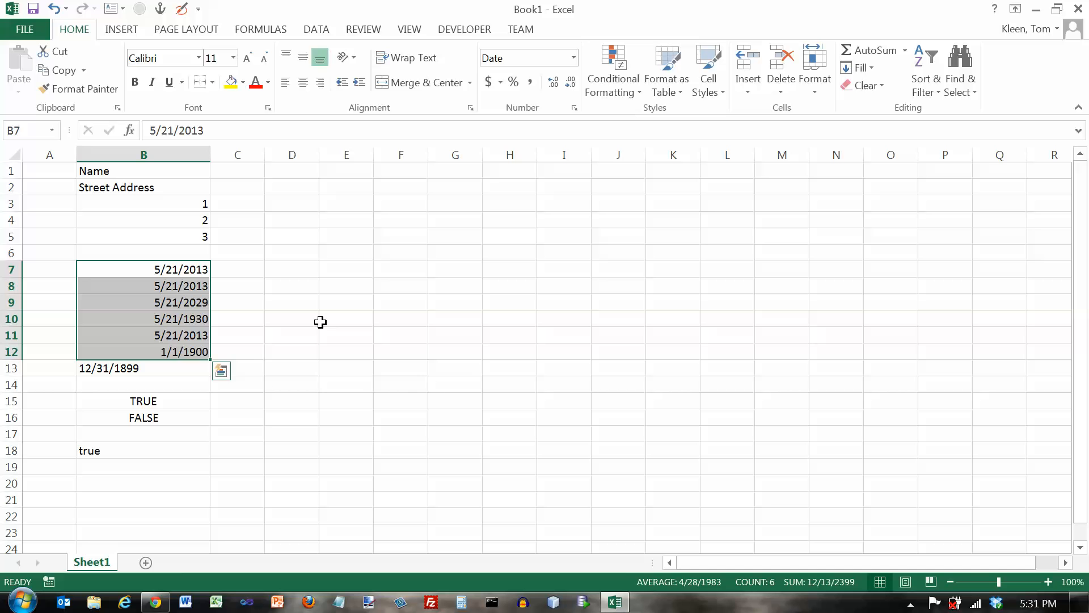
key("Delete")
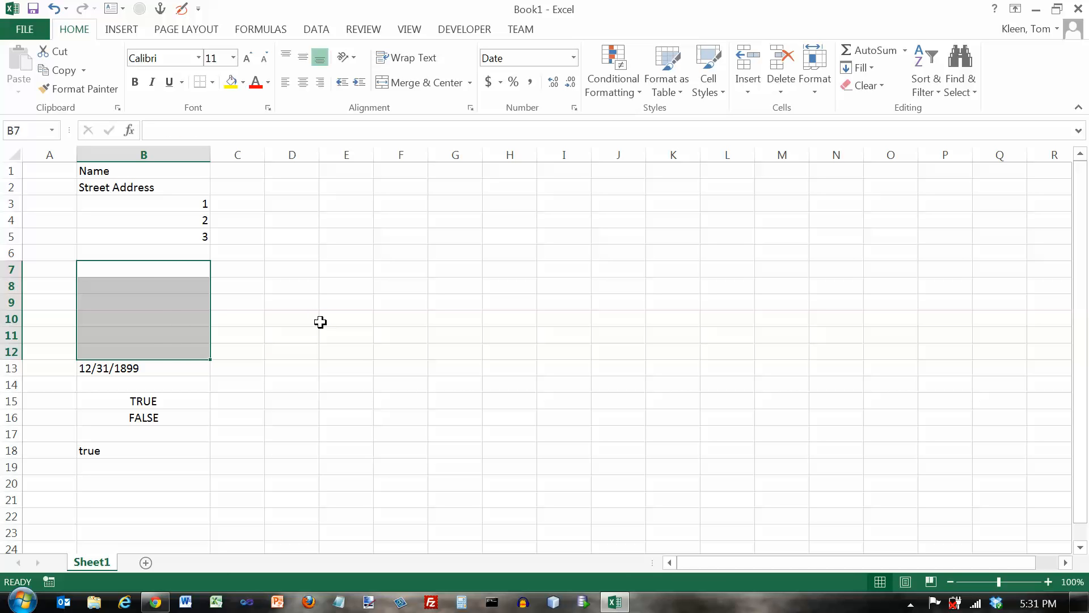
key("ctrl+z")
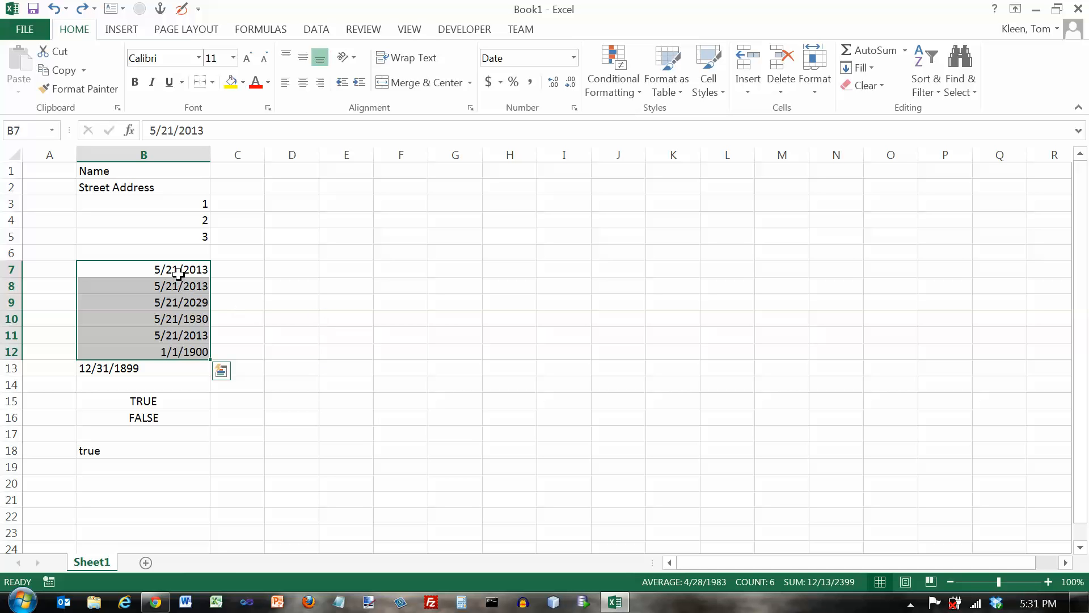
- Delete the date cells B7 to B12 with the Shift cells up option
right_click(176, 269)
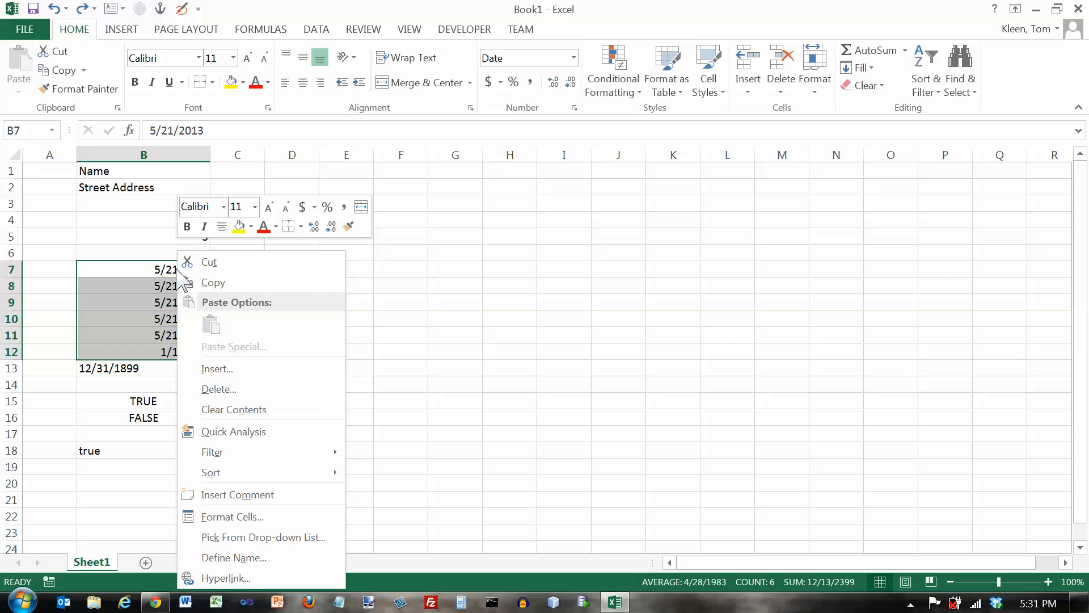
left_click(226, 388)
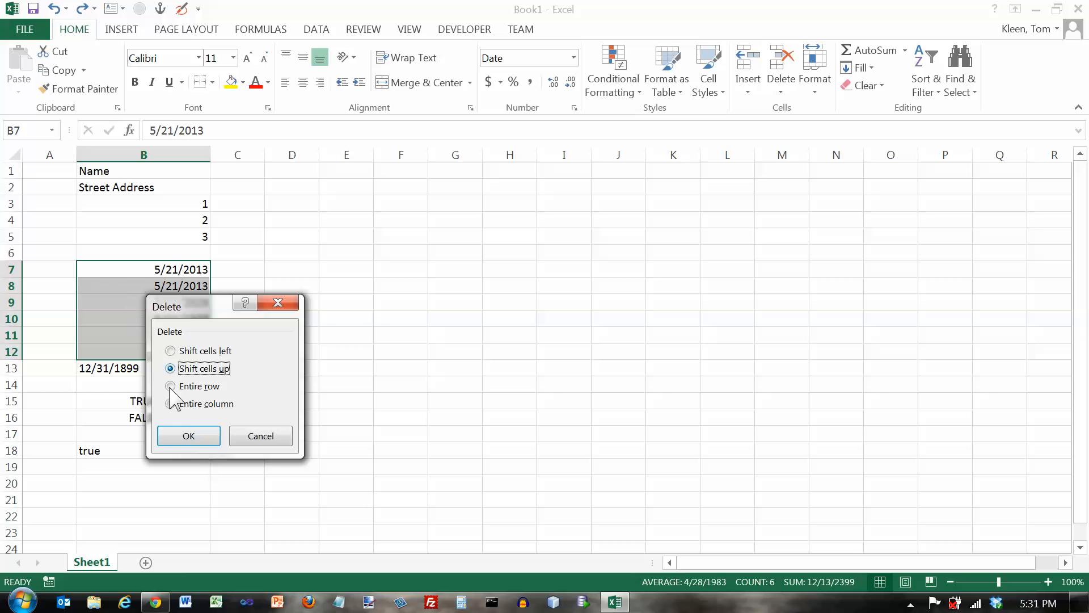
left_click(194, 437)
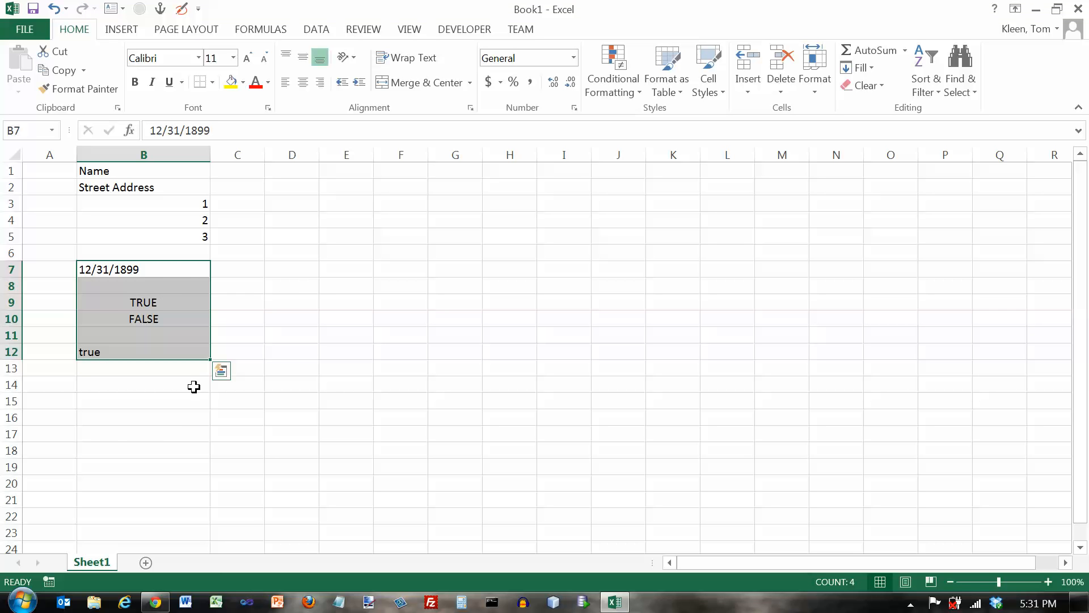
- Insert blank cells at B7 to B12 with the Shift cells down option
left_click_drag(185, 275, 185, 351)
right_click(181, 269)
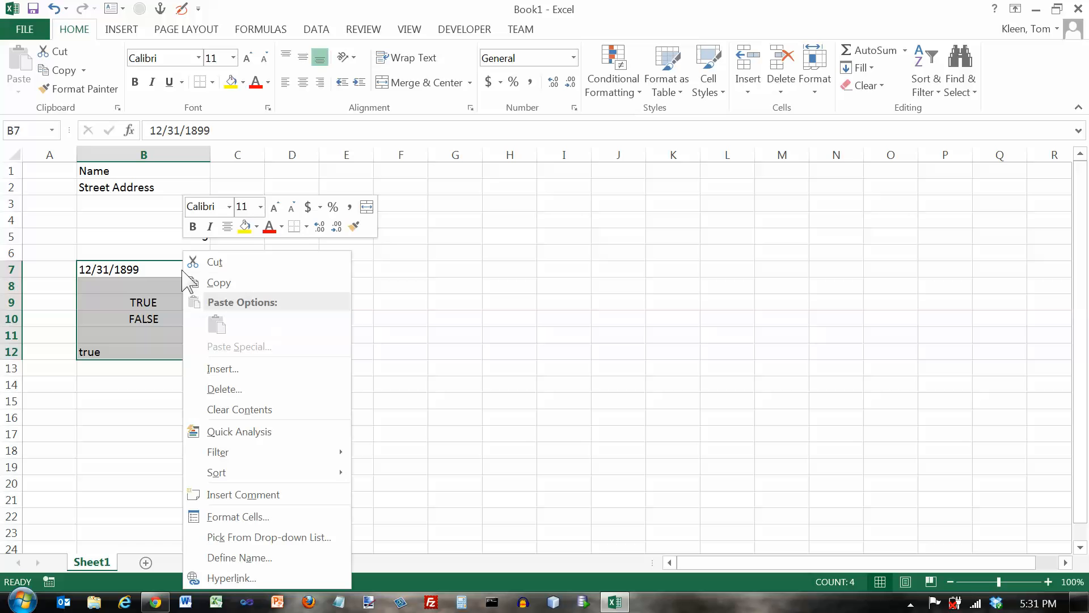
left_click(223, 370)
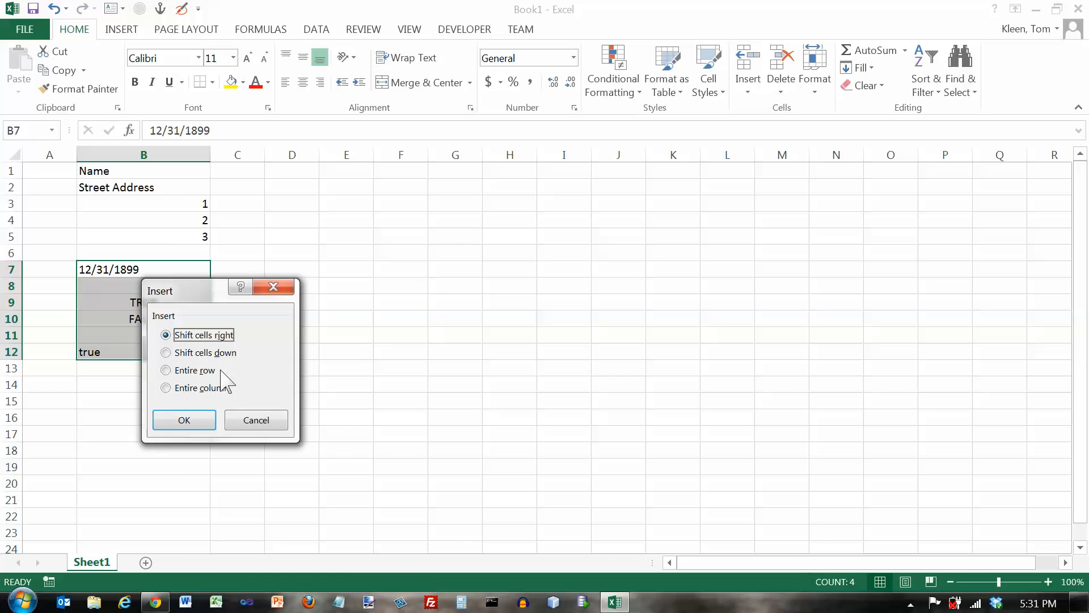
left_click(166, 353)
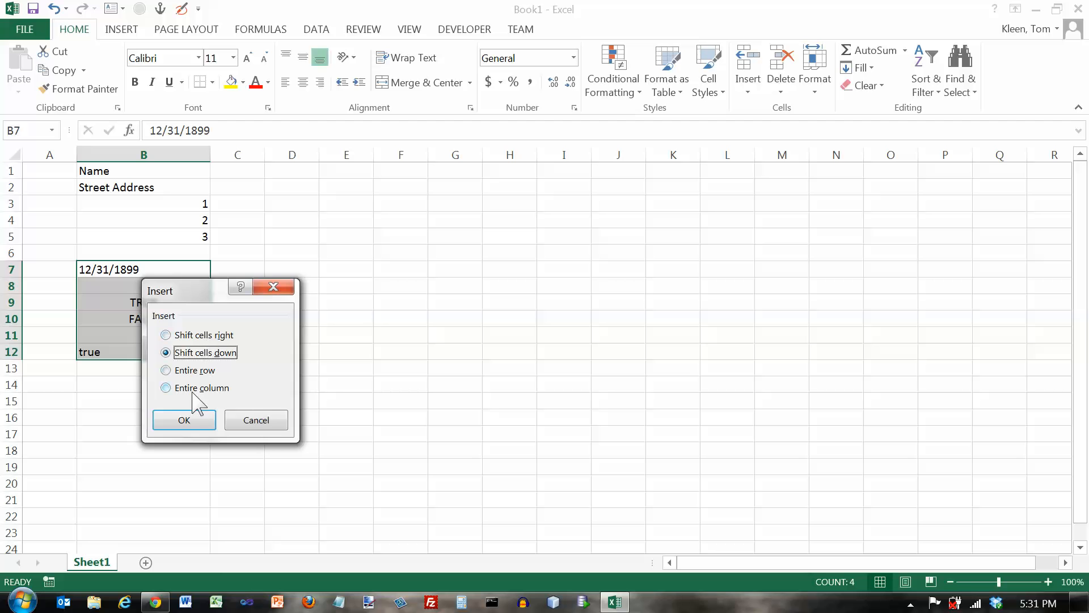
left_click(184, 419)
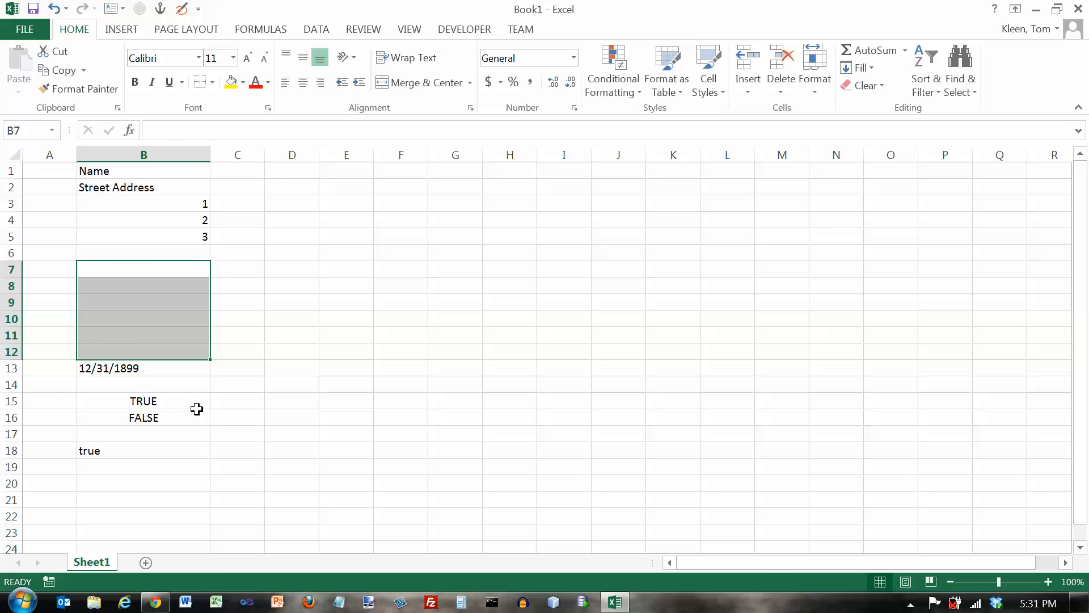
left_click(187, 235)
left_click(184, 225)
left_click(174, 204)
left_click(173, 189)
left_click(166, 170)
left_click(168, 199)
left_click(169, 191)
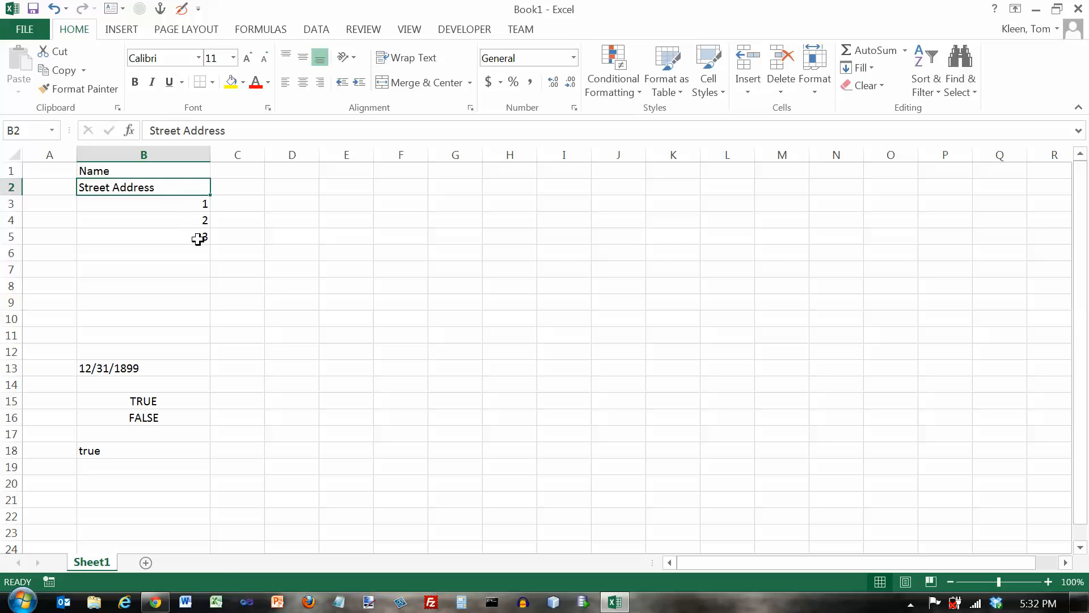